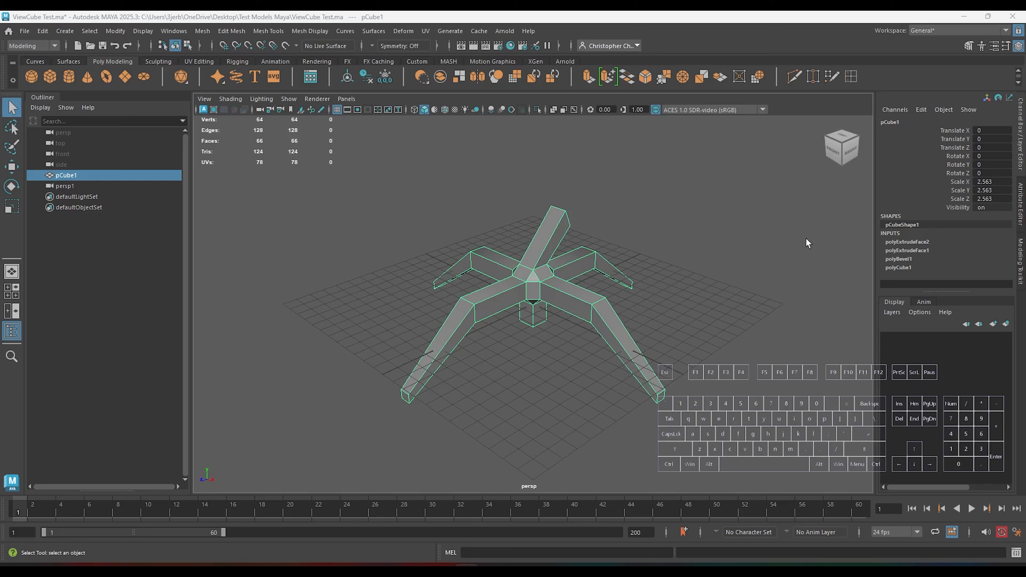
- Orbit, pan and zoom the perspective view around the selected pCube1 model
key(alt)
mouse_move(675, 254)
alt+mouse_down()
mouse_move(633, 299)
mouse_move(681, 231)
mouse_move(673, 261)
alt+mouse_up()
mouse_move(674, 261)
alt+middle_down()
mouse_move(644, 275)
mouse_move(667, 254)
alt+middle_up()
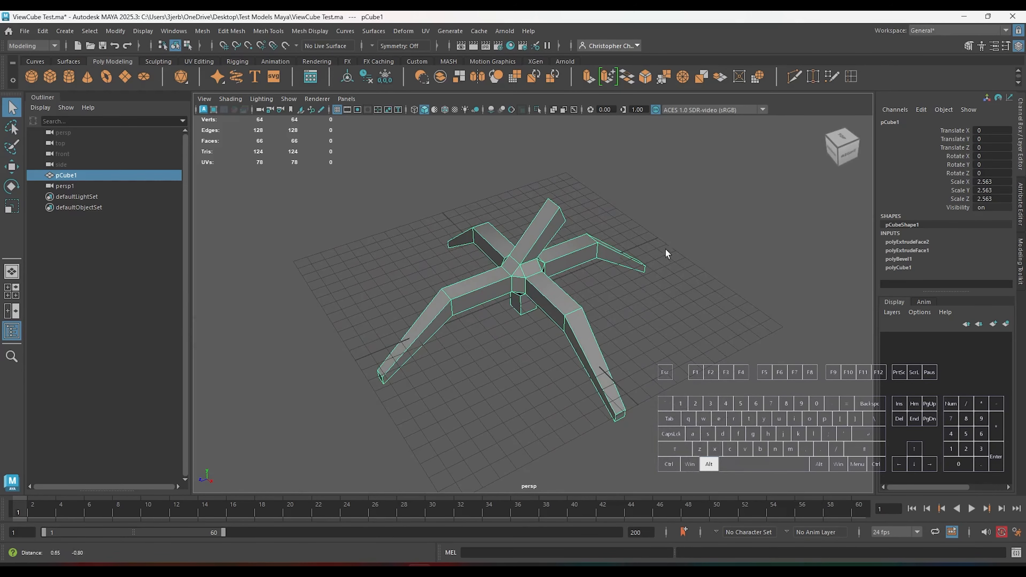
alt+right_drag(700, 246, 648, 271)
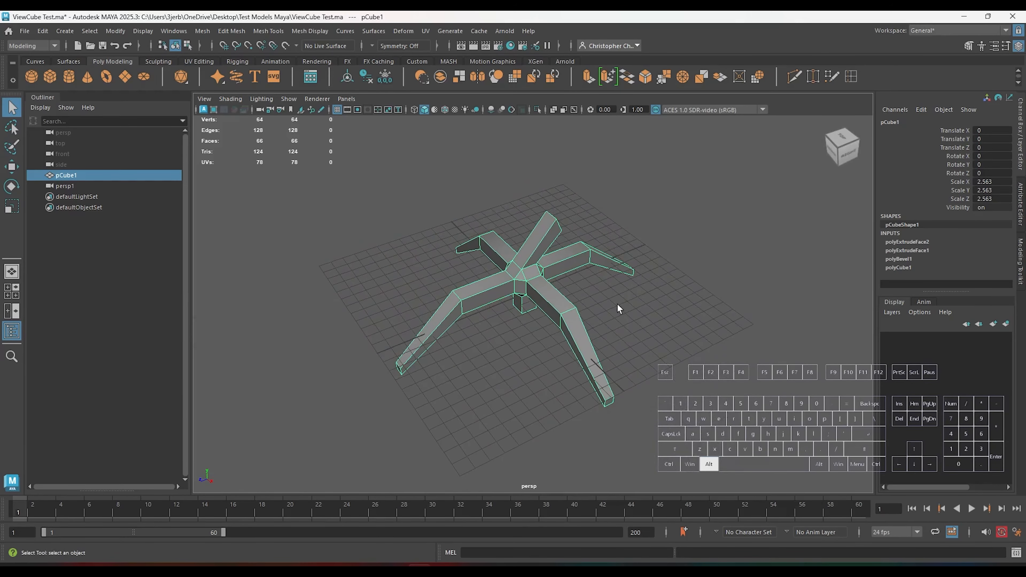
alt+drag(618, 304, 728, 273)
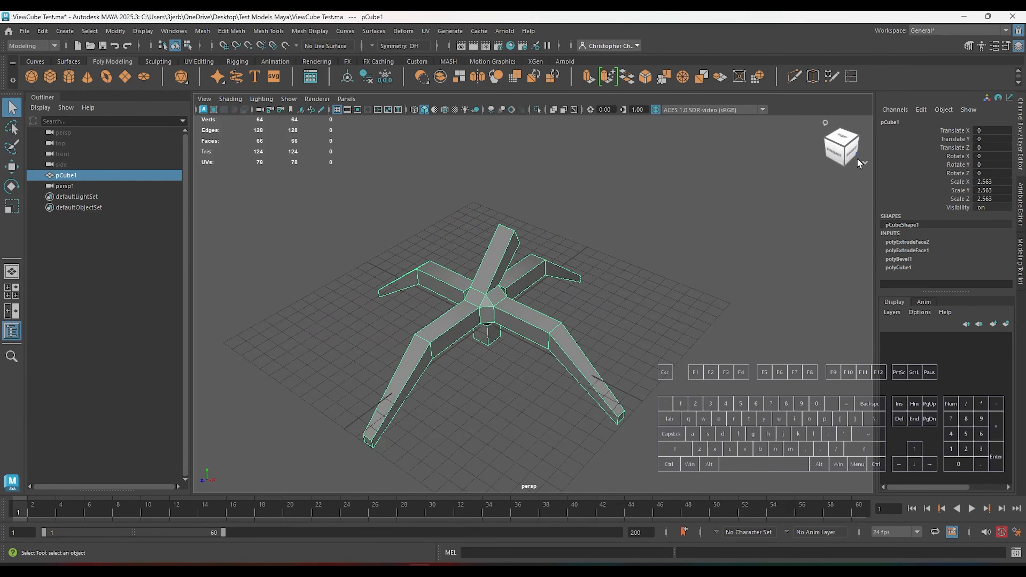
- Rotate the perspective view freely with the ViewCube, align it to the front face and deselect the model
click(846, 141)
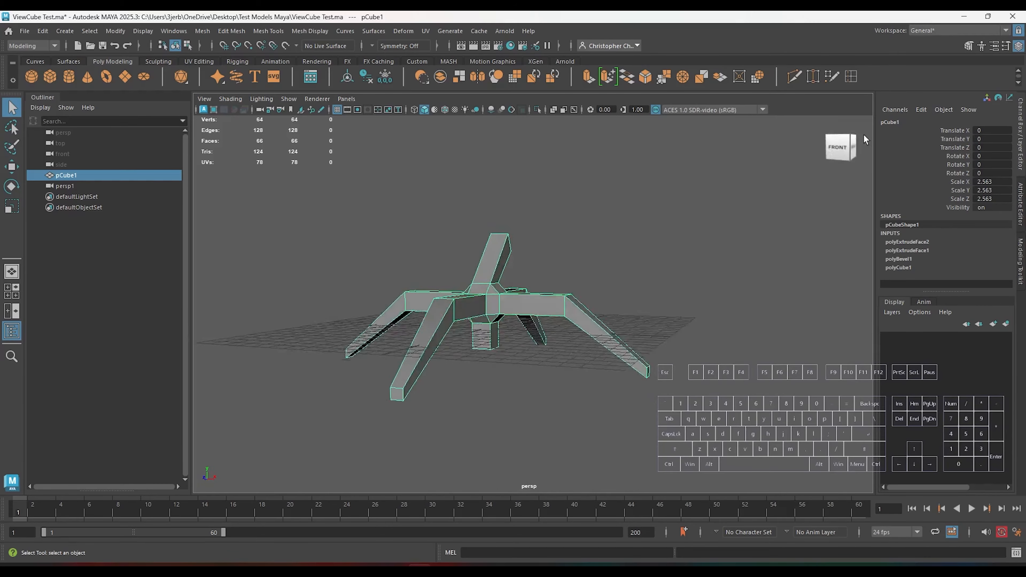
drag(864, 135, 710, 165)
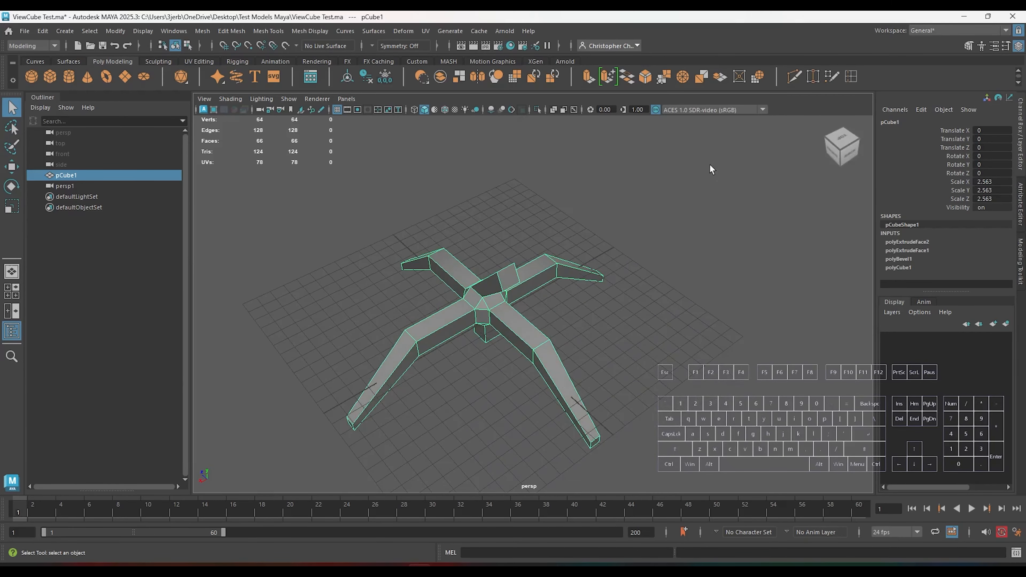
click(841, 142)
click(842, 164)
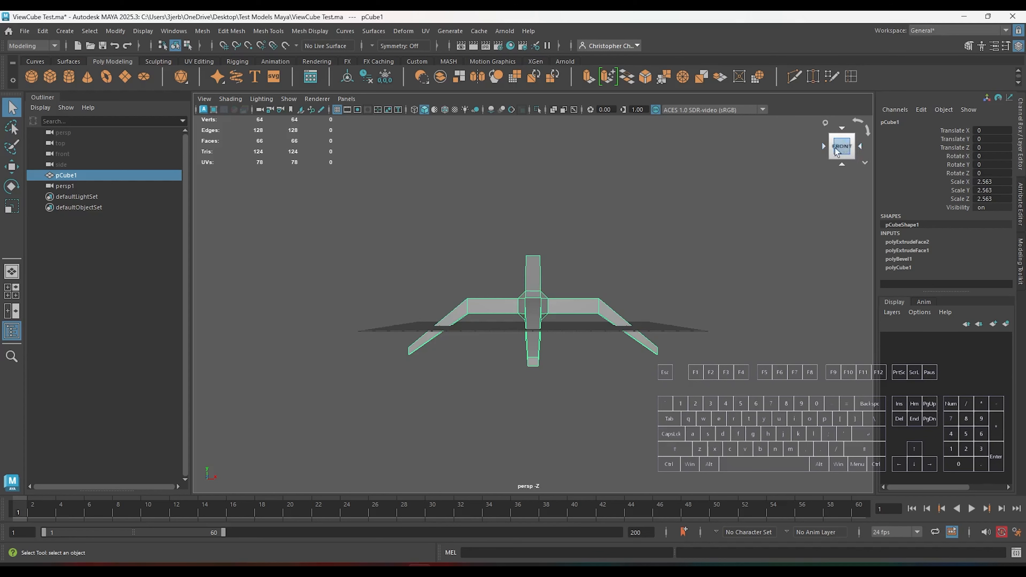
mouse_move(835, 148)
mouse_down()
mouse_move(829, 190)
mouse_move(802, 166)
mouse_move(829, 159)
mouse_up()
click(830, 157)
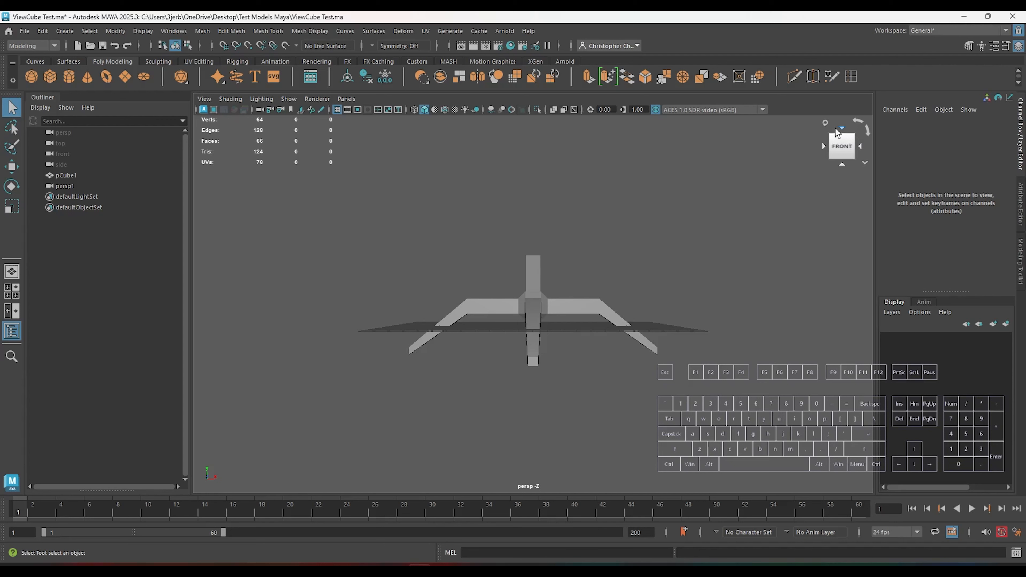
- Turn the perspective view to the ViewCube's left face, then through several corners and edges, ending on the front face
click(823, 146)
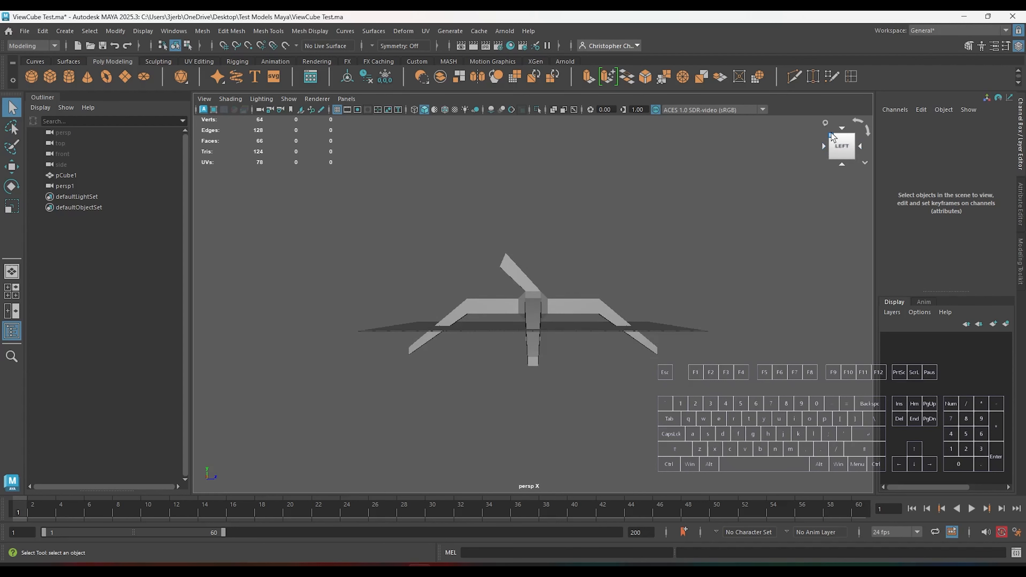
click(829, 158)
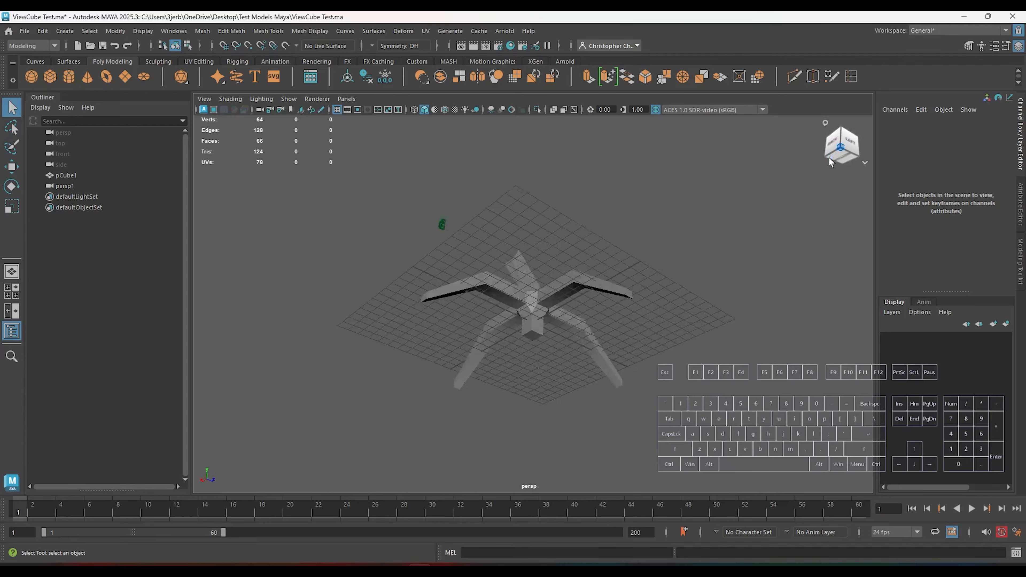
click(842, 140)
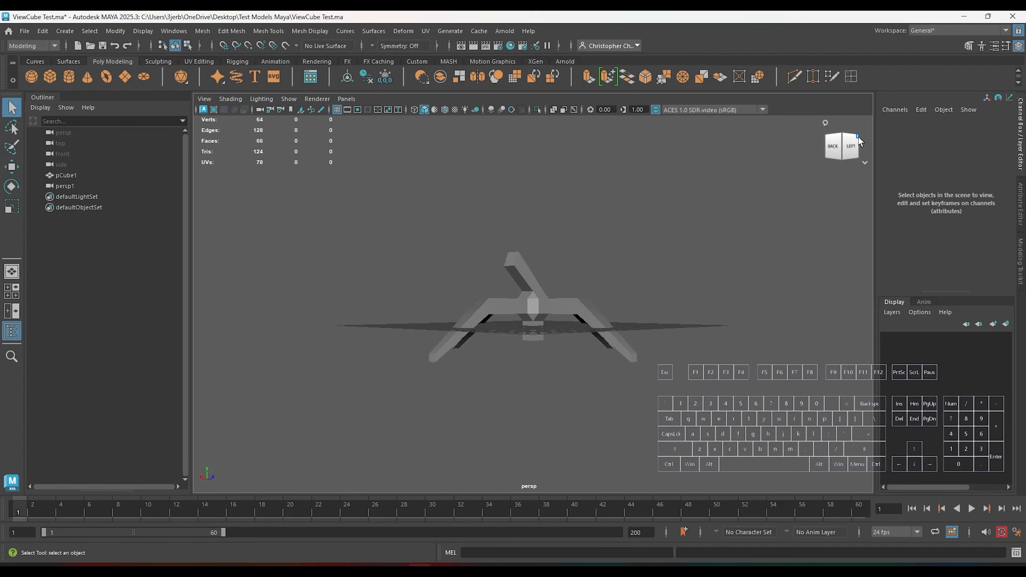
click(850, 151)
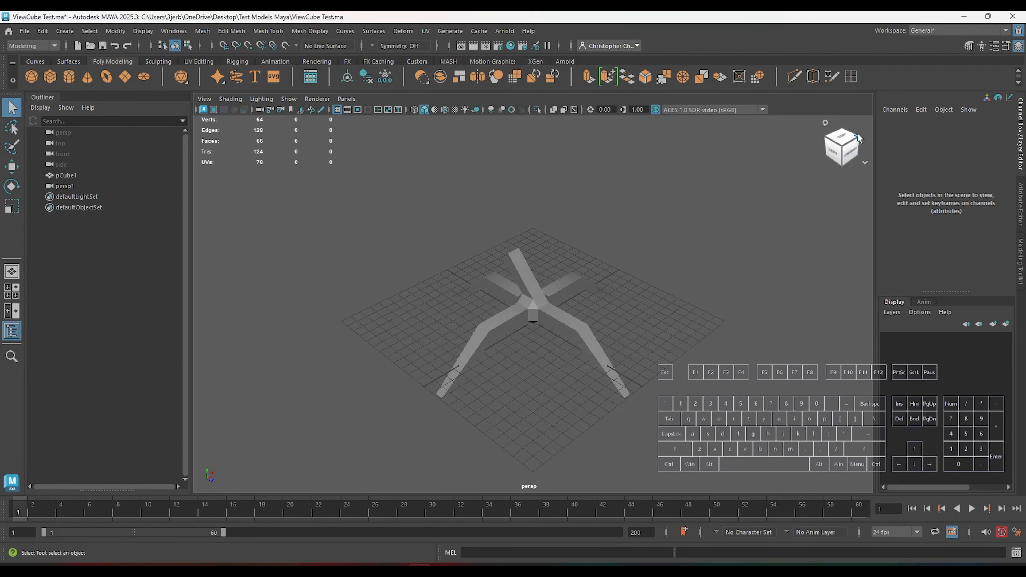
click(843, 145)
click(834, 143)
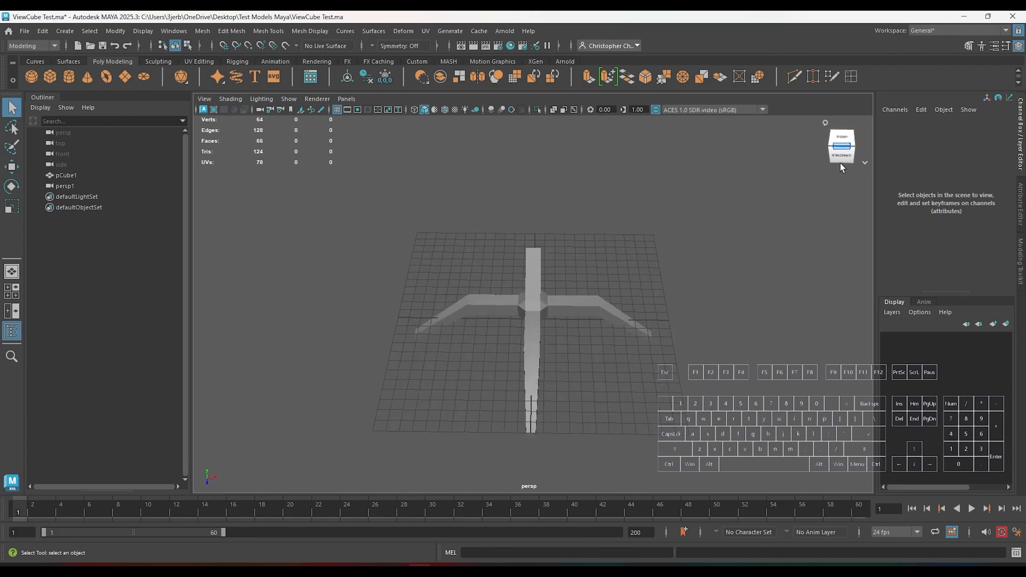
click(848, 159)
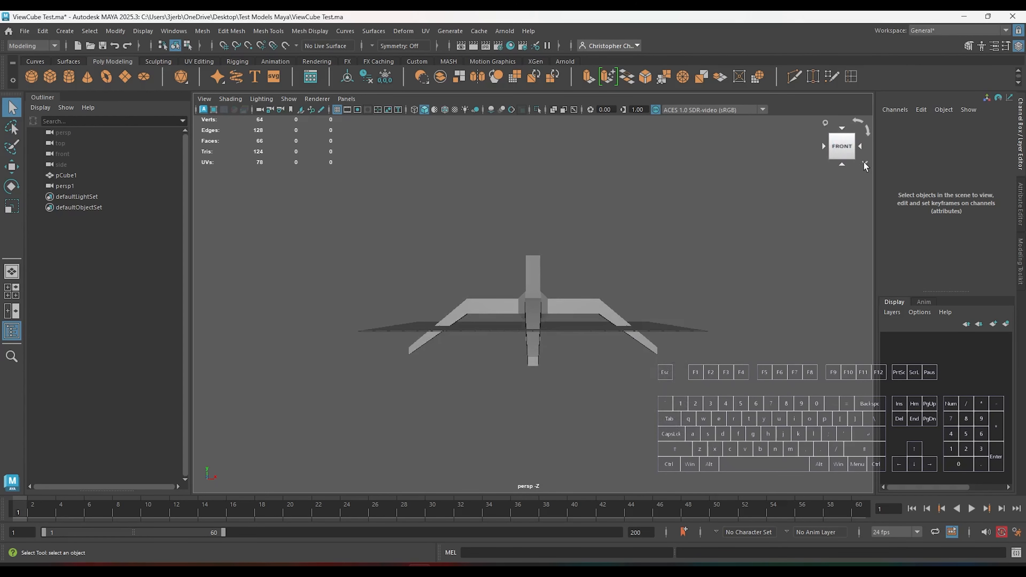
- Check the ViewCube's options and restore the perspective camera's home view
click(865, 163)
click(842, 169)
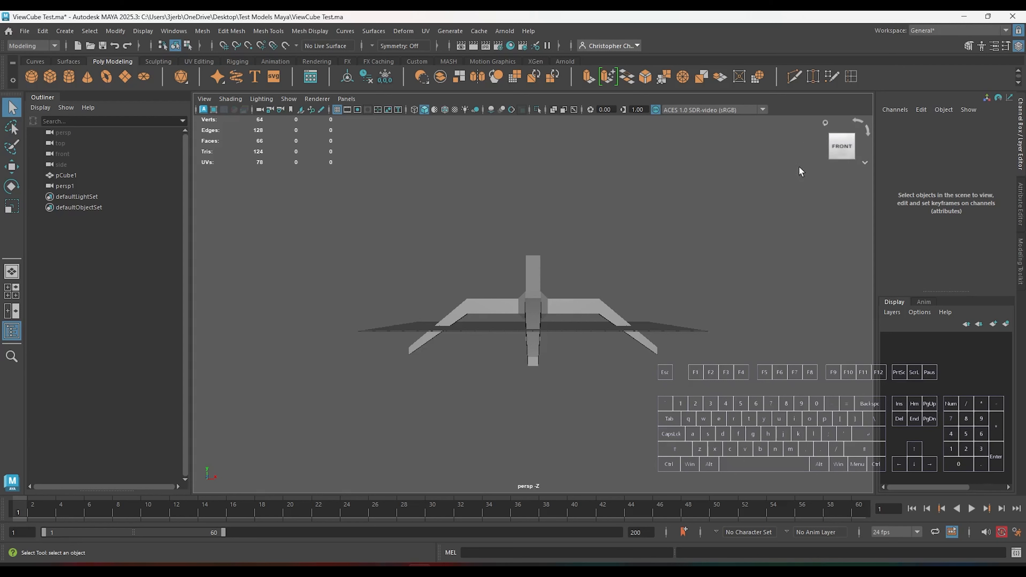
click(826, 125)
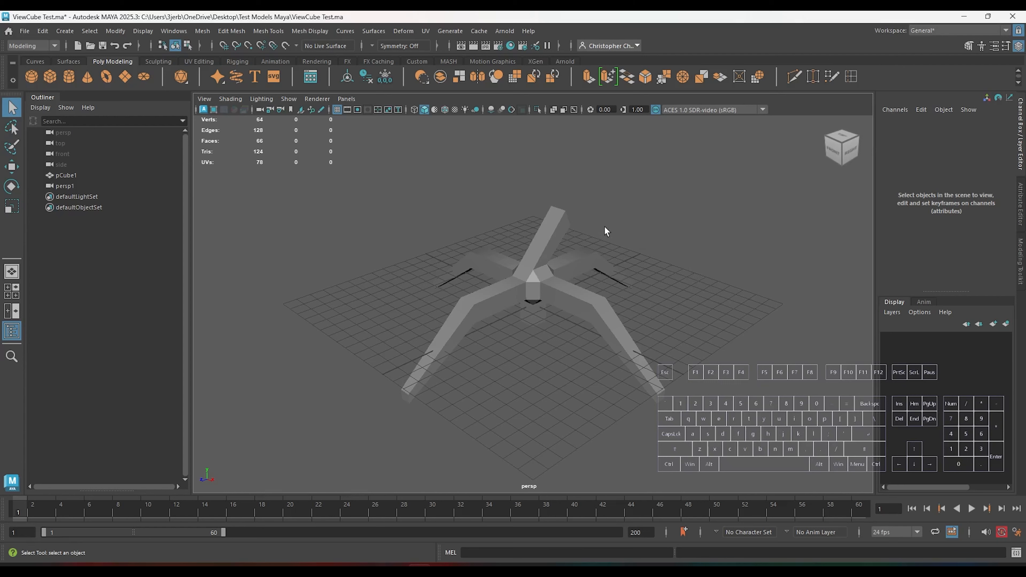
- Switch to the four-view layout and maximize the front orthographic view
key(space)
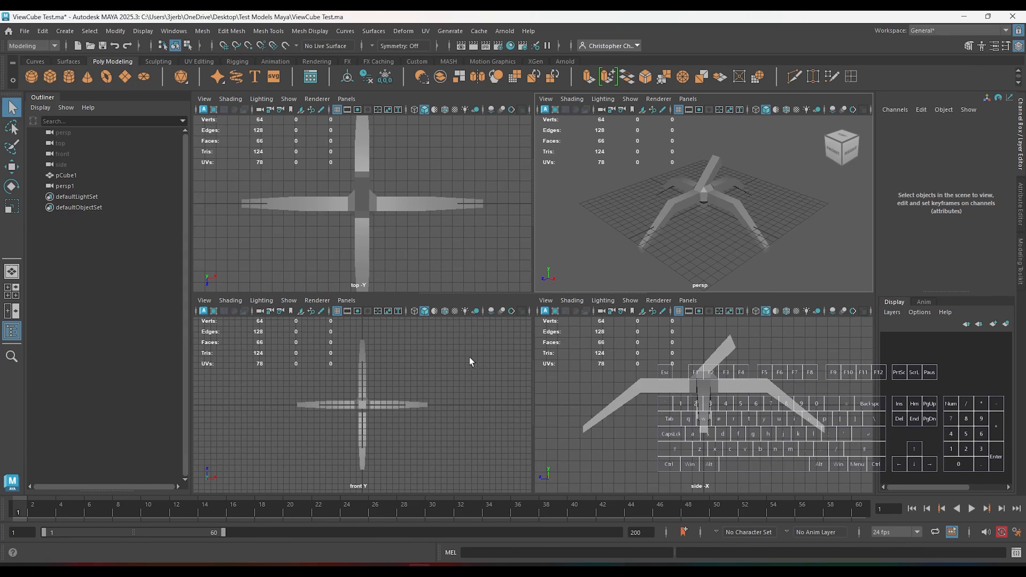
key(space)
mouse_move(846, 153)
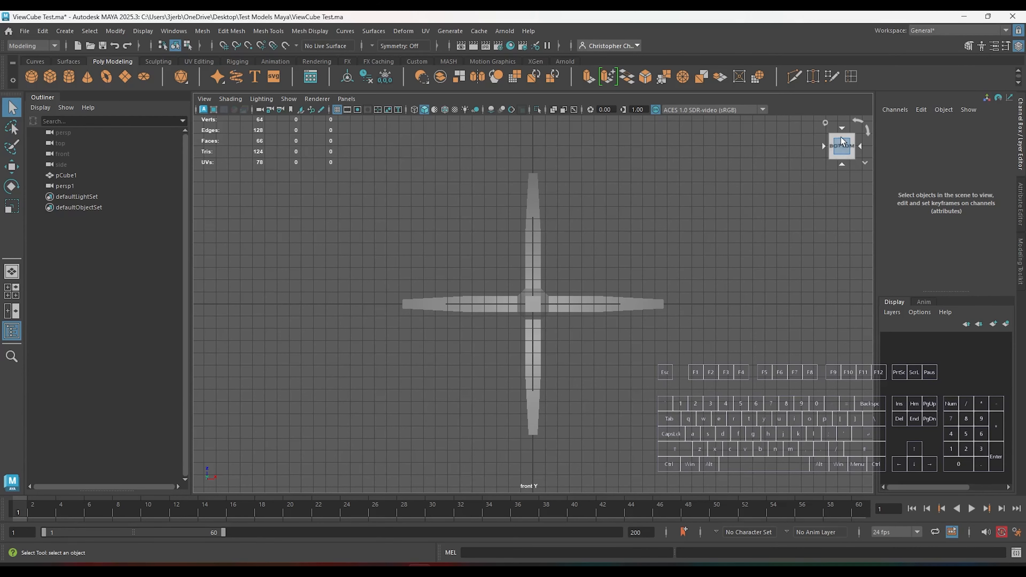
- Turn the front camera through the ViewCube's left, front, bottom and top sides, ending on the front face
click(823, 147)
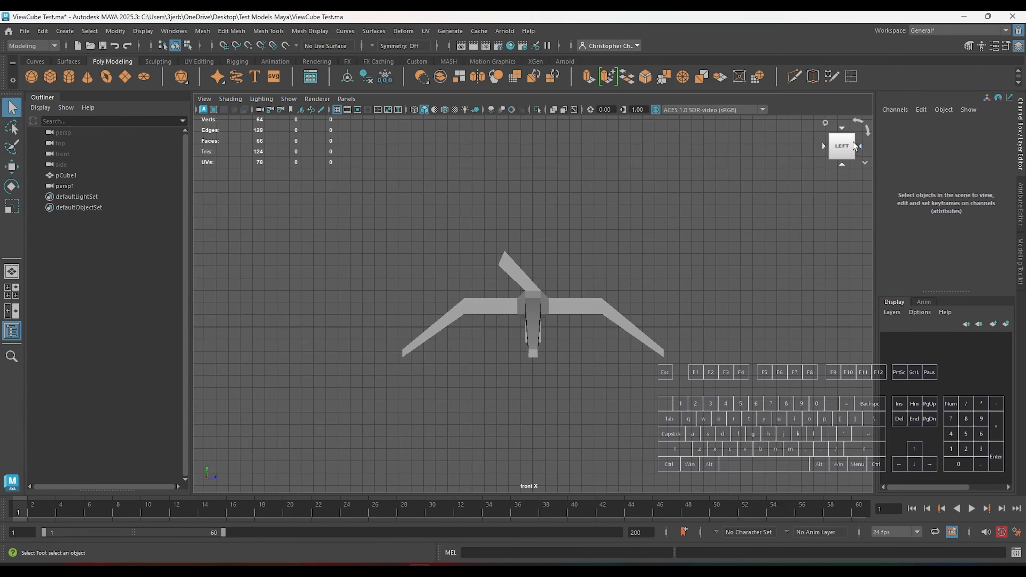
click(860, 146)
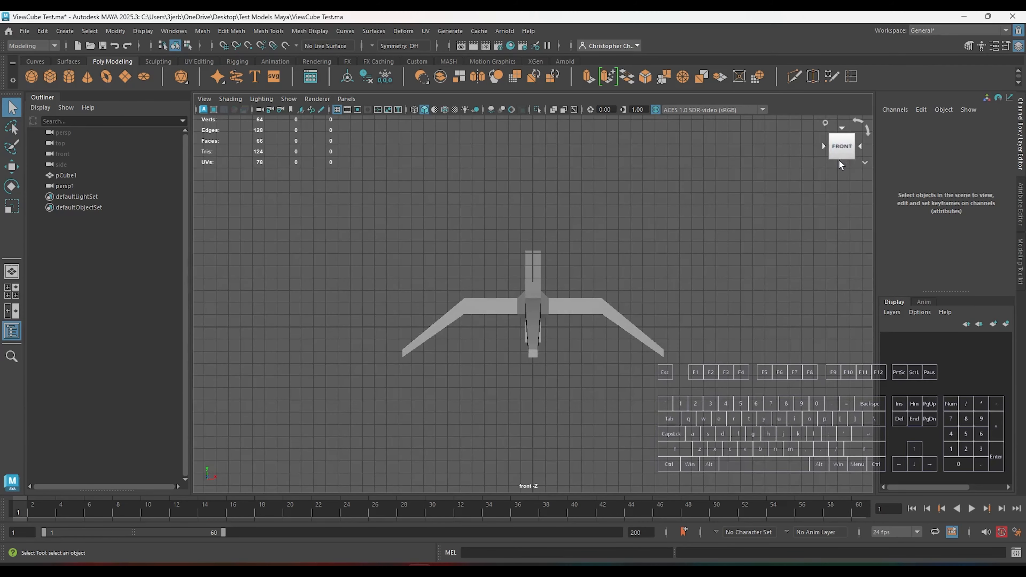
click(841, 165)
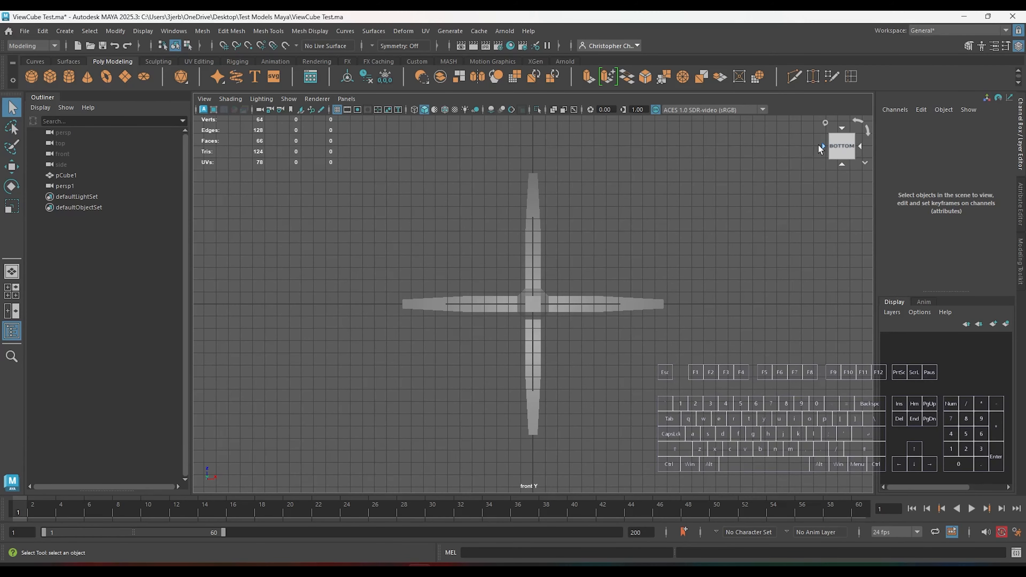
click(822, 147)
click(844, 128)
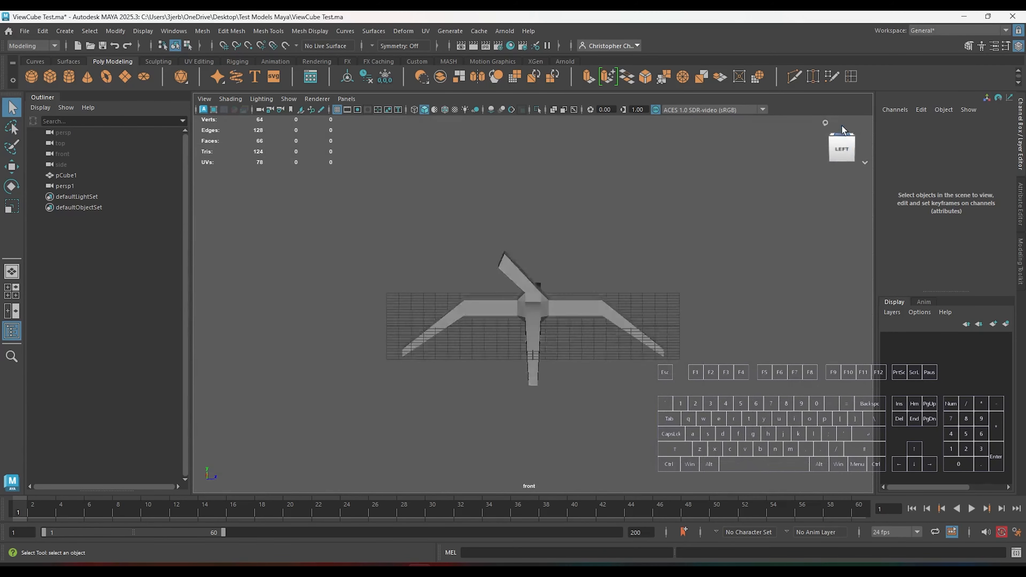
click(842, 165)
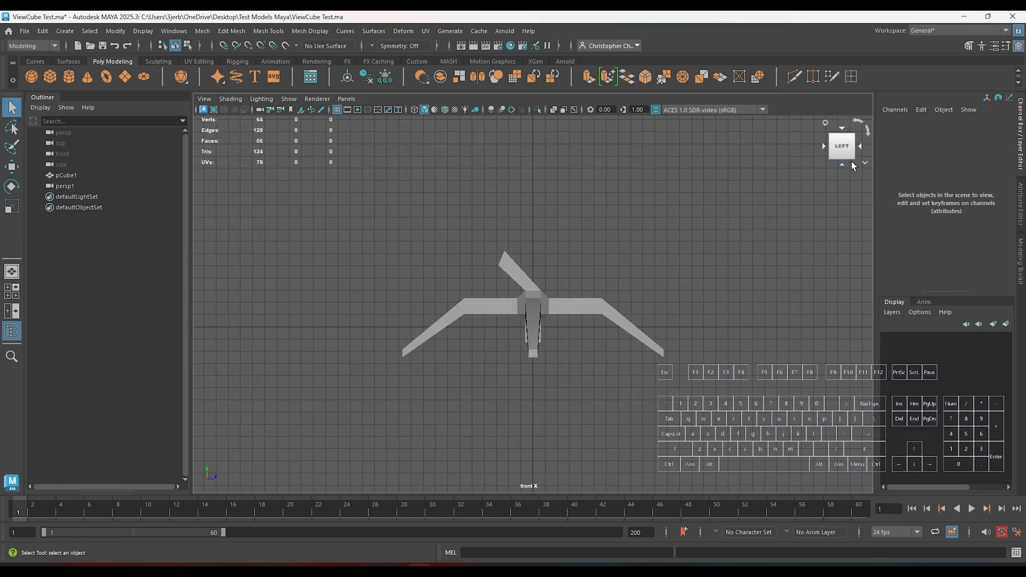
click(862, 146)
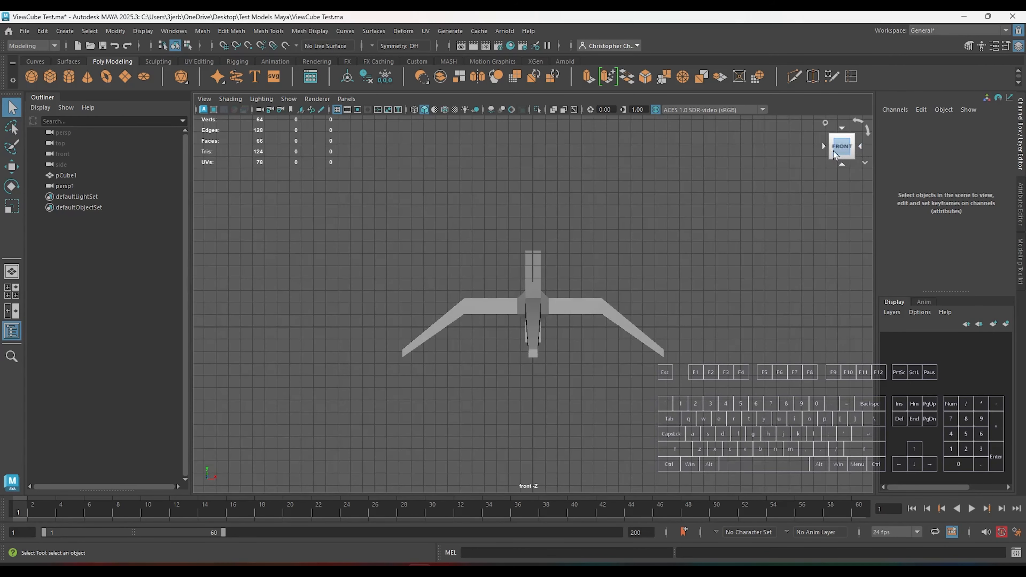
- Roll the front orthographic view around its viewing axis in successive 90-degree turns
click(867, 130)
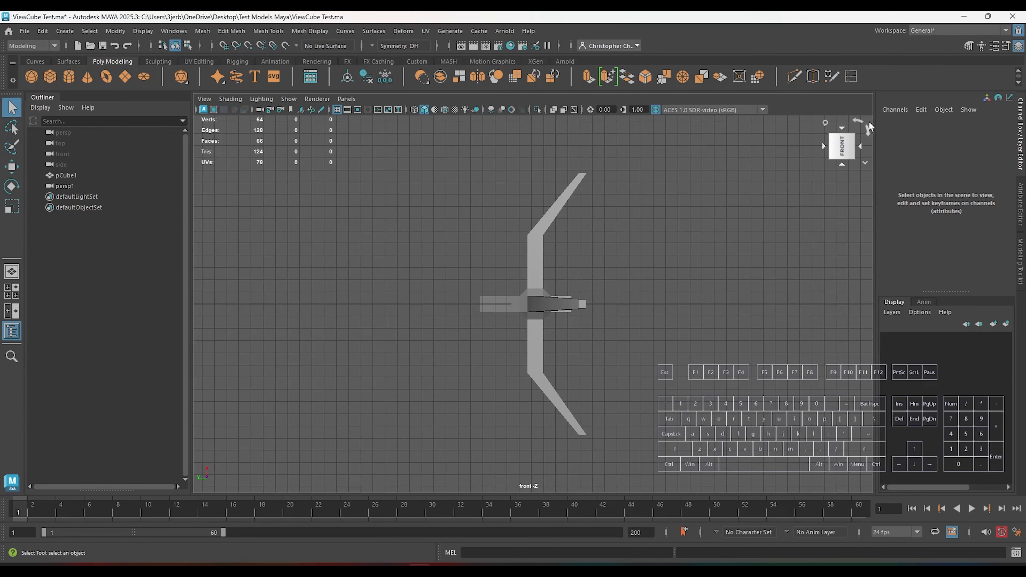
click(859, 121)
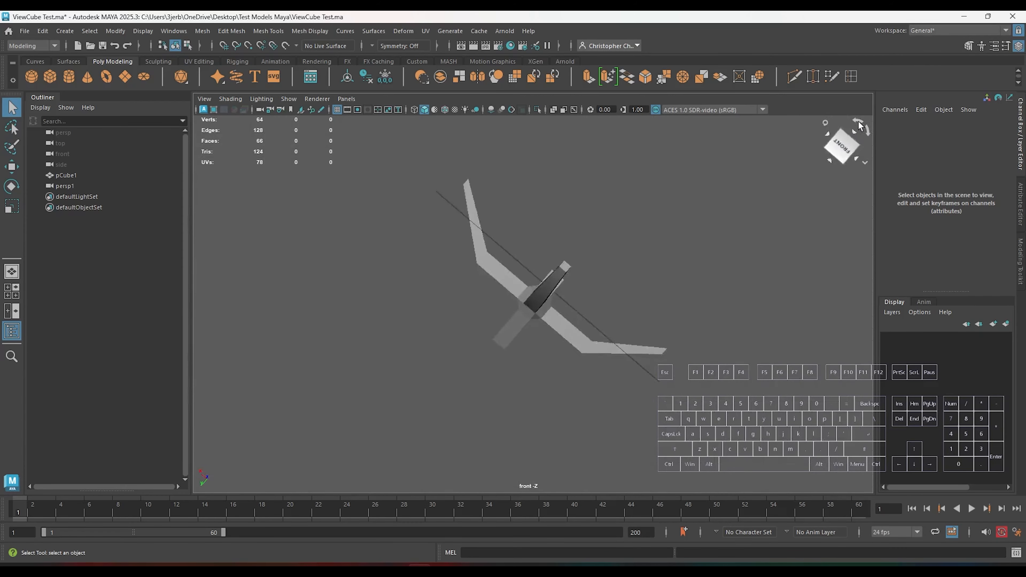
click(859, 122)
click(859, 122)
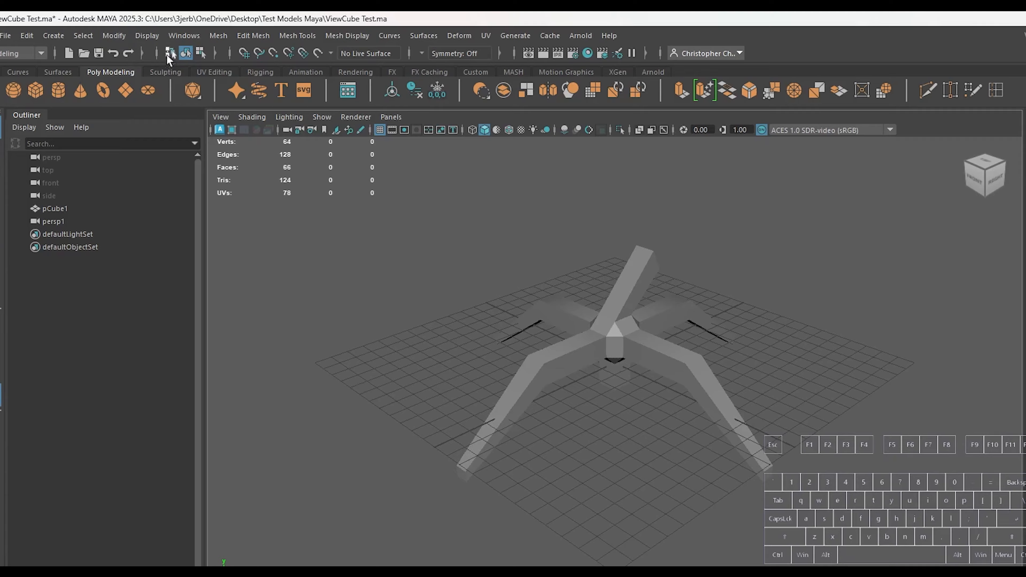
- Turn off the ViewCube in the viewport's heads-up display
click(153, 43)
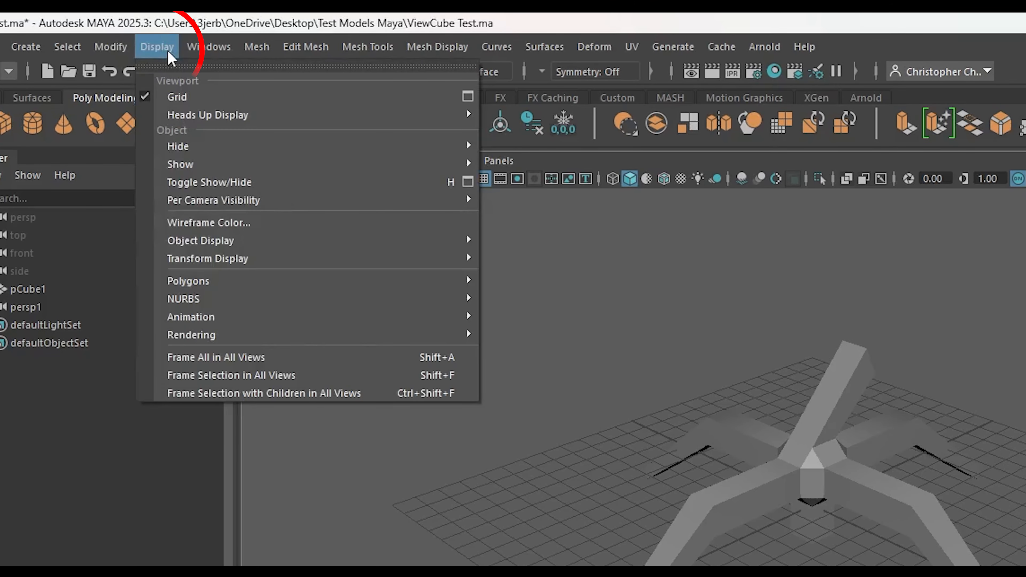
mouse_move(224, 118)
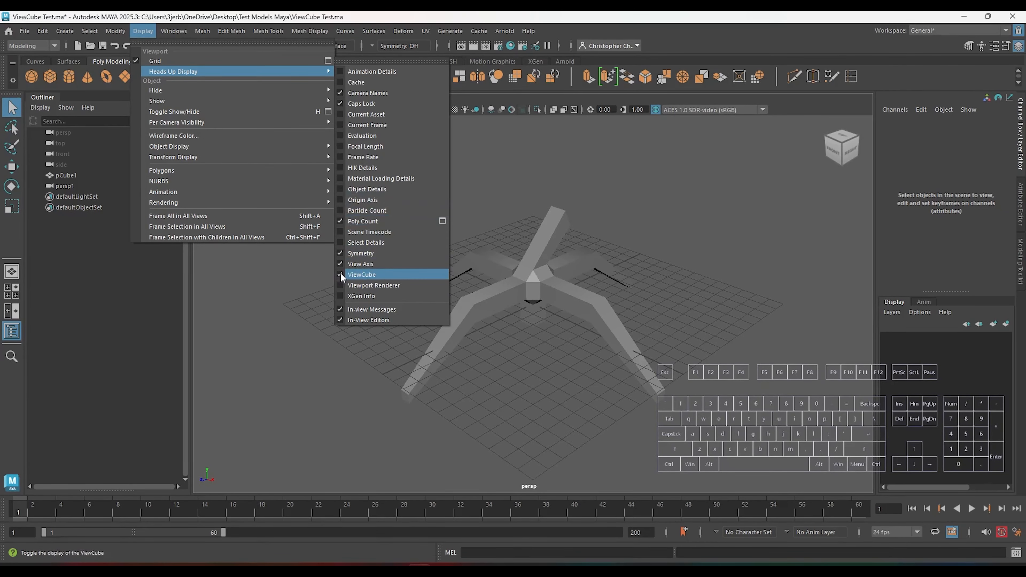
click(340, 274)
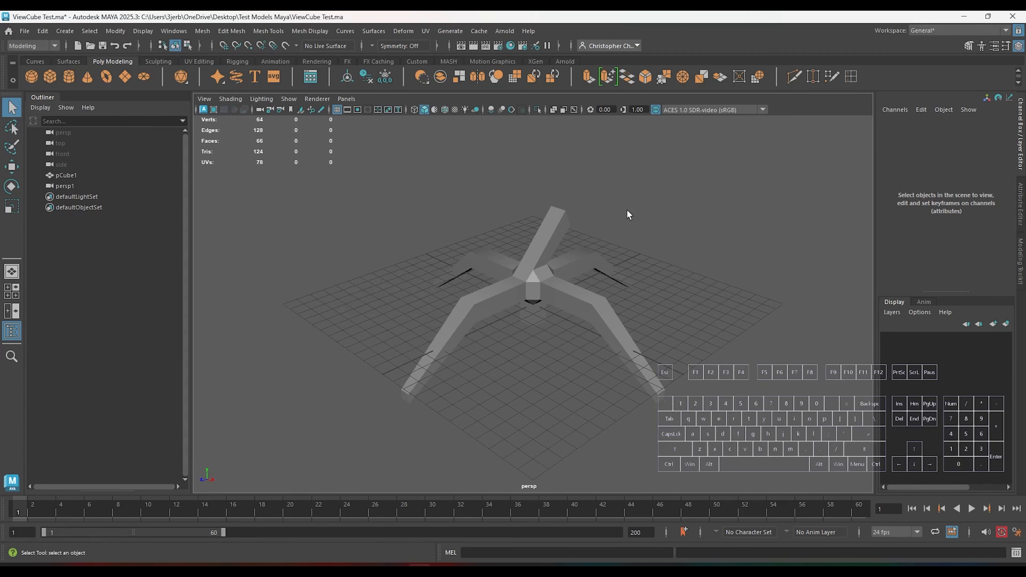
- Create a new scene without saving the changes to ViewCube Test.ma
click(31, 34)
click(106, 62)
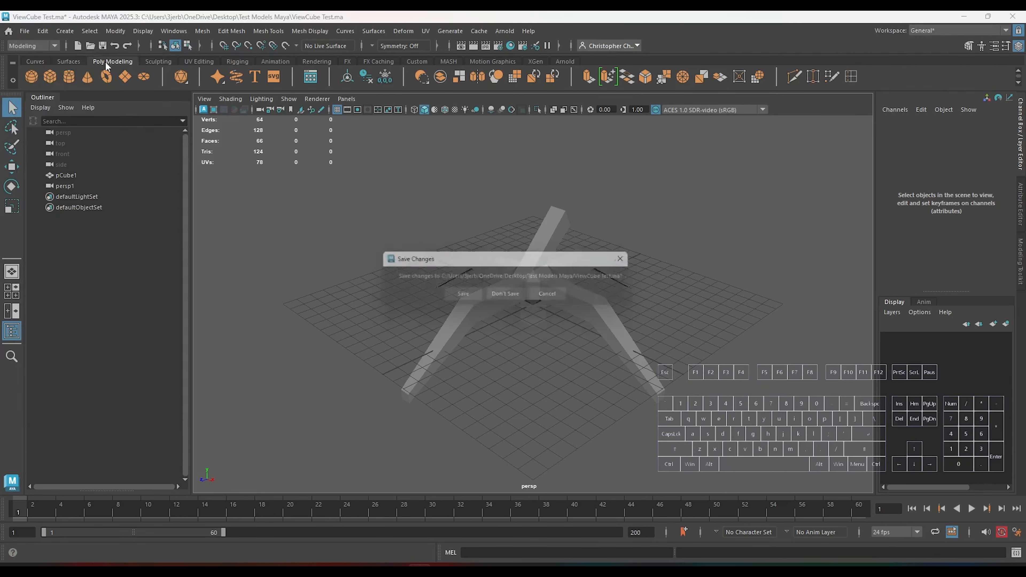
click(506, 293)
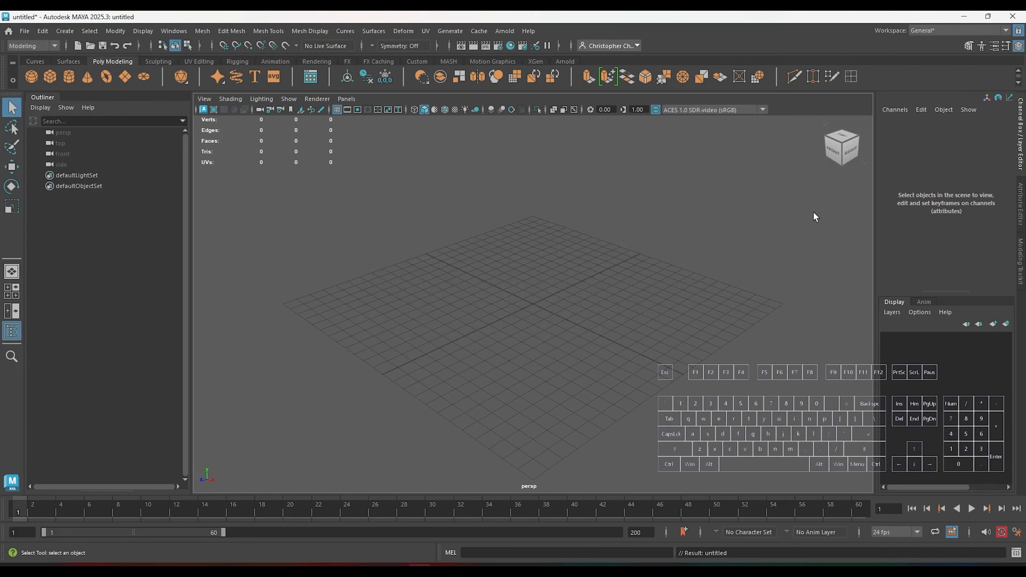
- Reopen the recent file ViewCube Test.ma without saving the untitled scene, and set the perspective camera to its home view
click(24, 31)
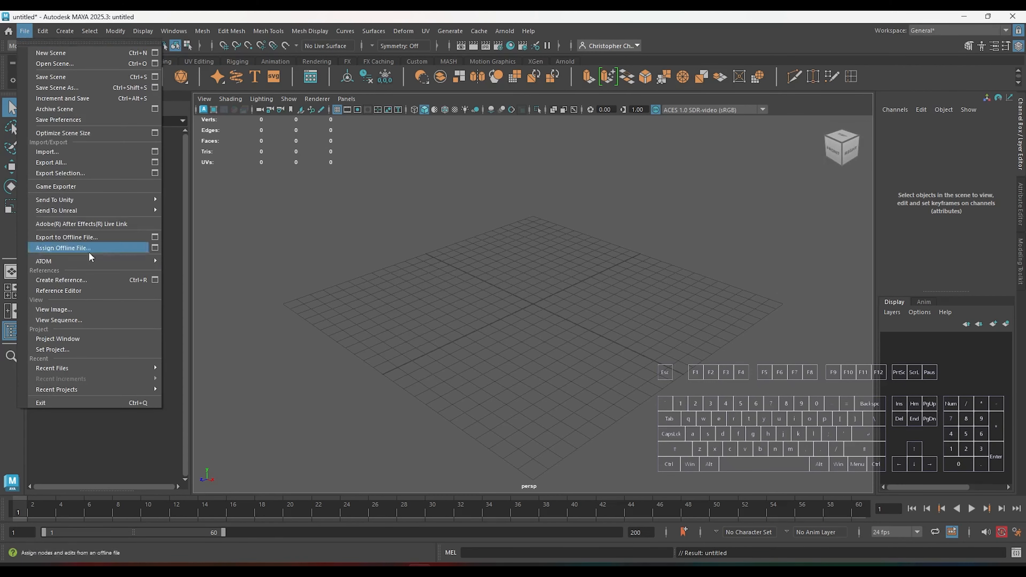
mouse_move(85, 374)
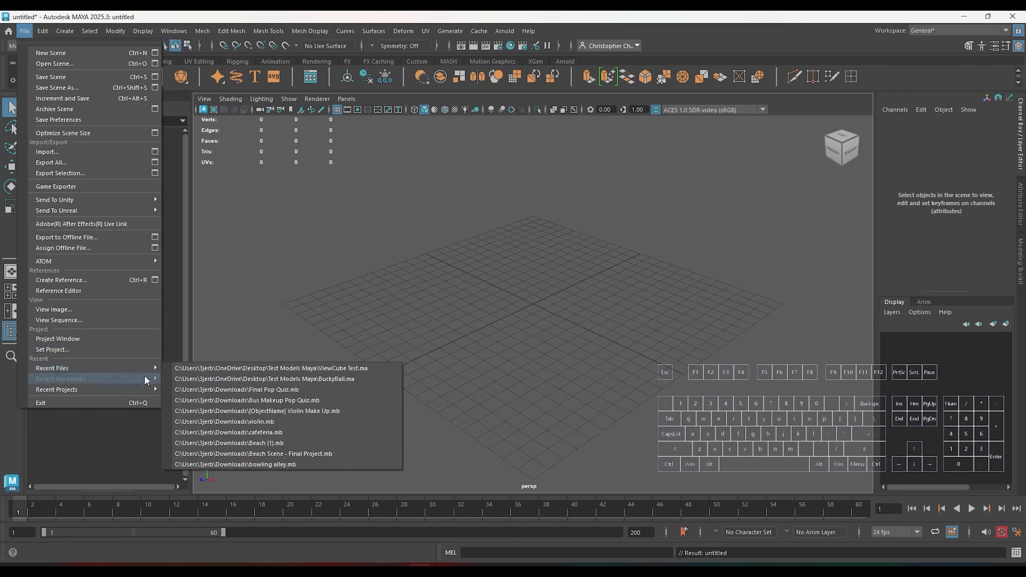
click(267, 368)
click(505, 295)
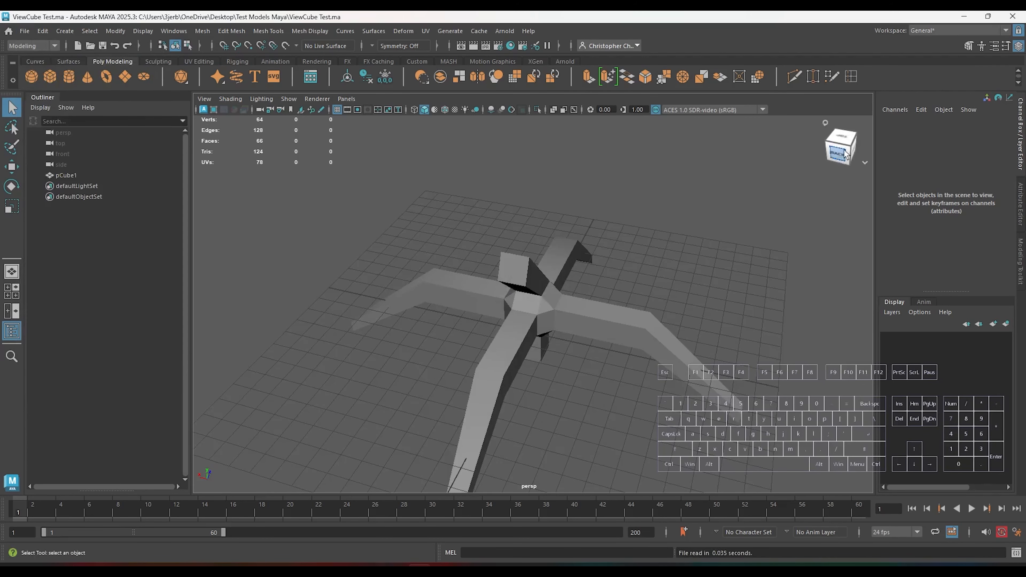
click(823, 122)
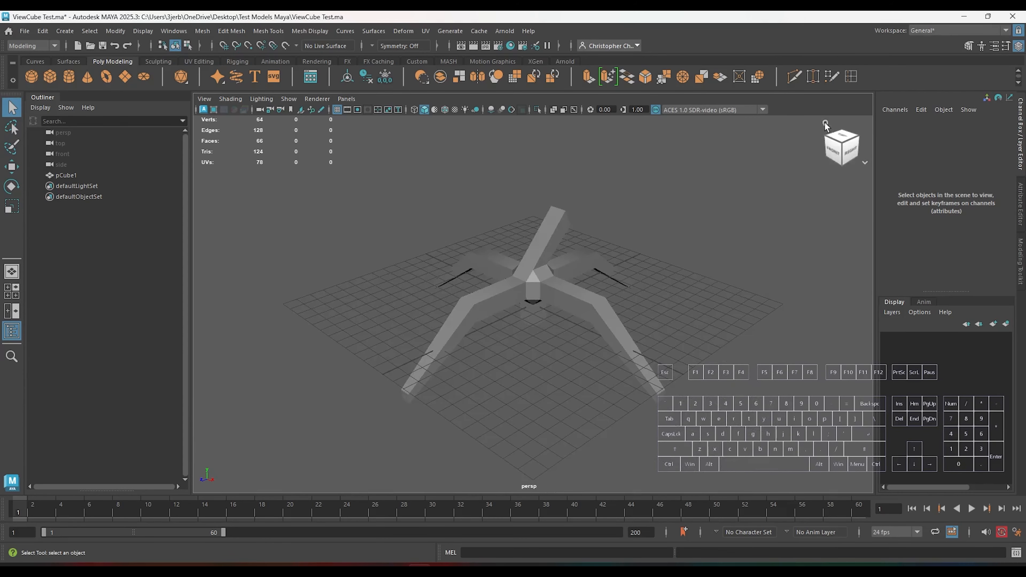
- Turn the ViewCube off in the viewport's heads-up display and turn it back on
click(144, 31)
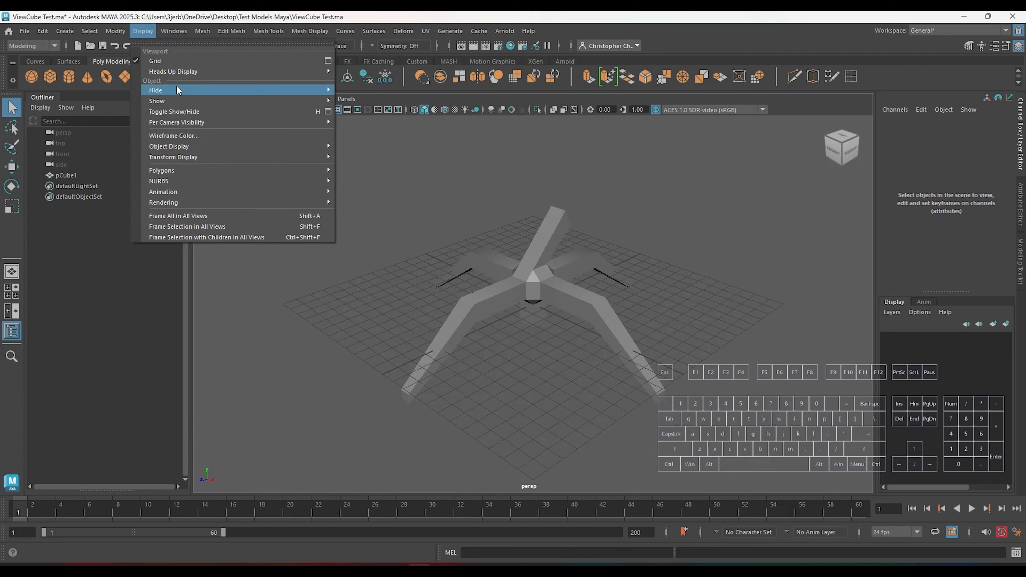
mouse_move(228, 72)
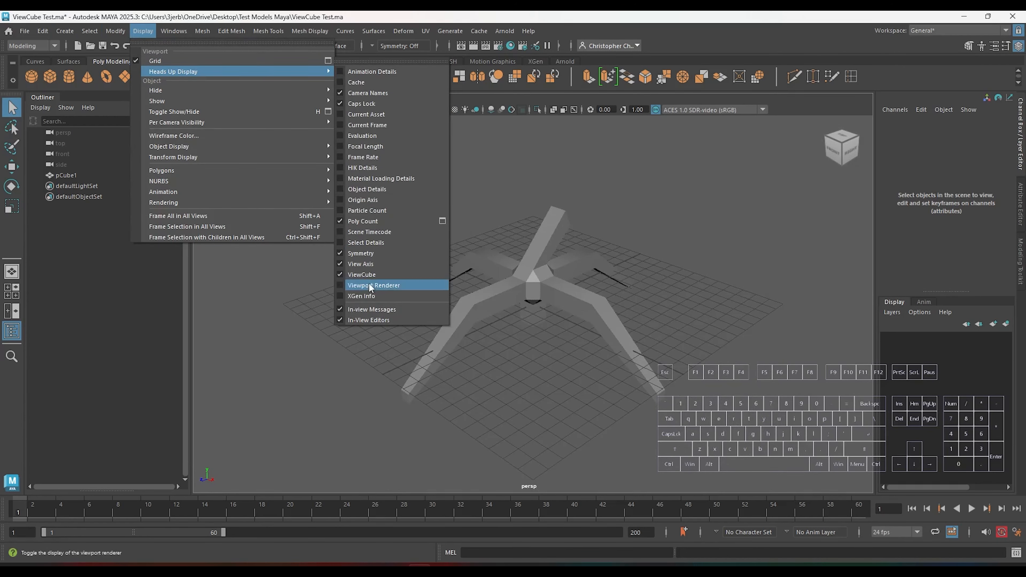
click(342, 274)
click(144, 31)
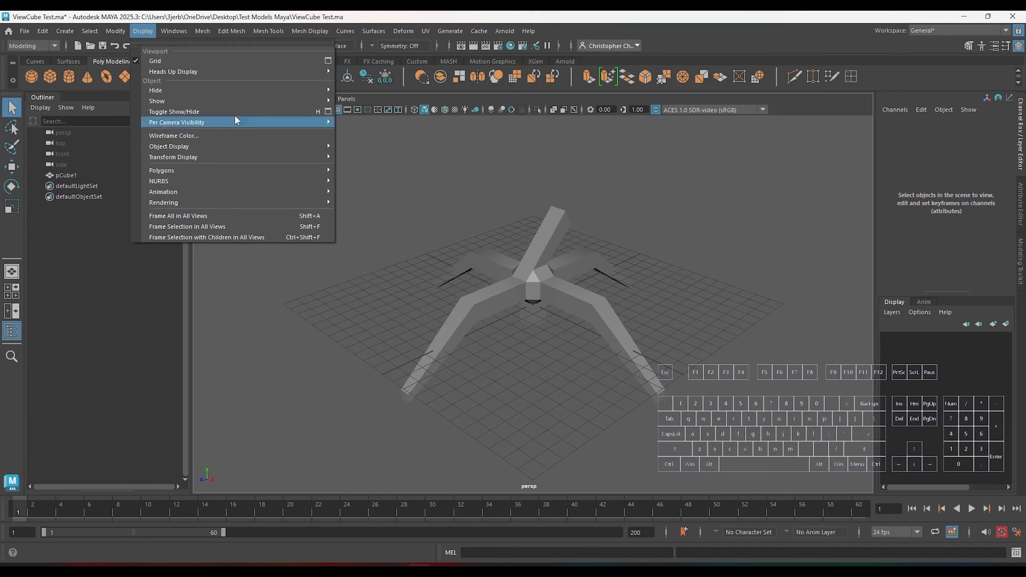
mouse_move(251, 73)
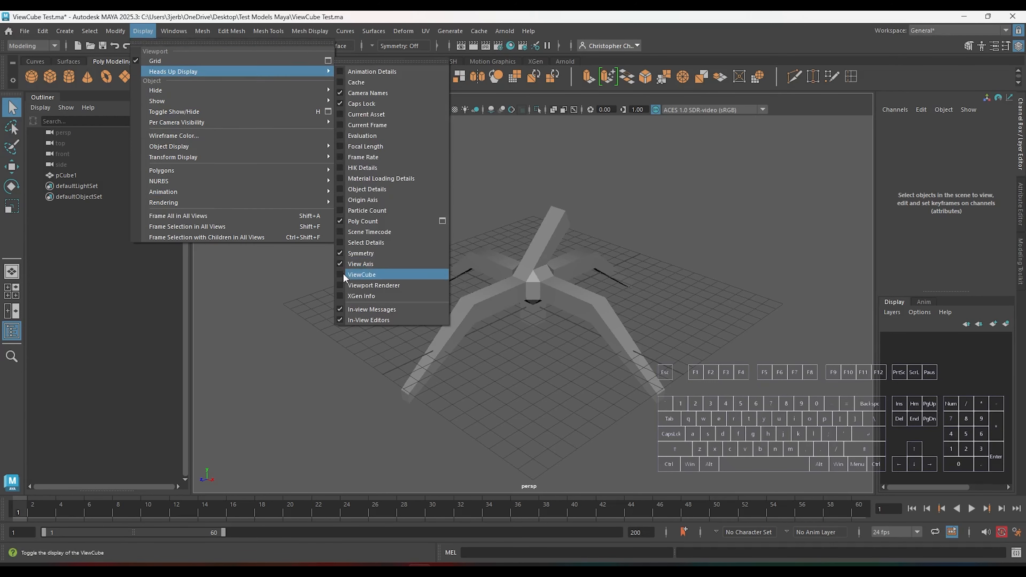
click(343, 274)
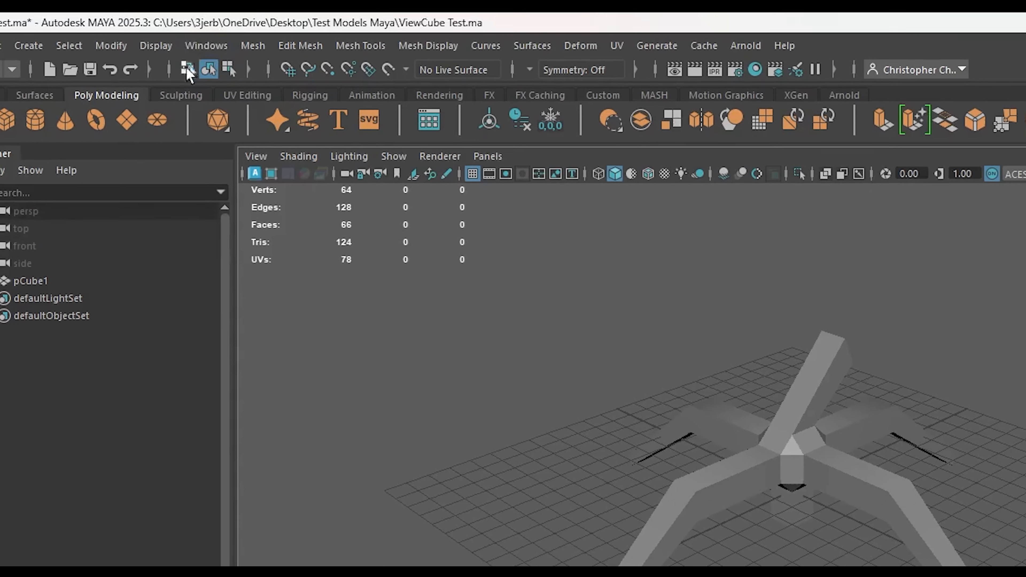
- Open the ViewCube category of the Preferences and leave Show the ViewCube enabled
click(174, 31)
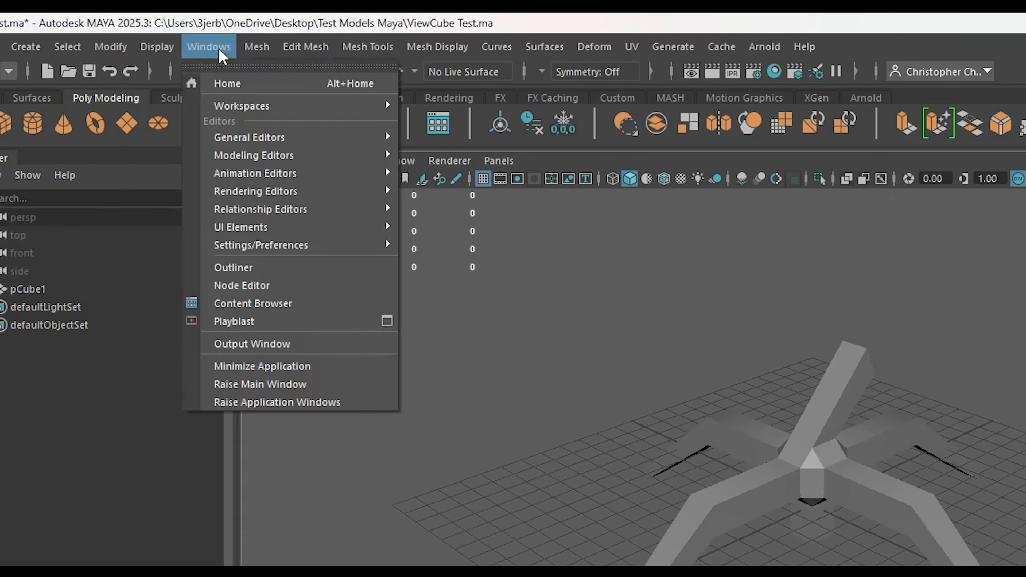
mouse_move(386, 105)
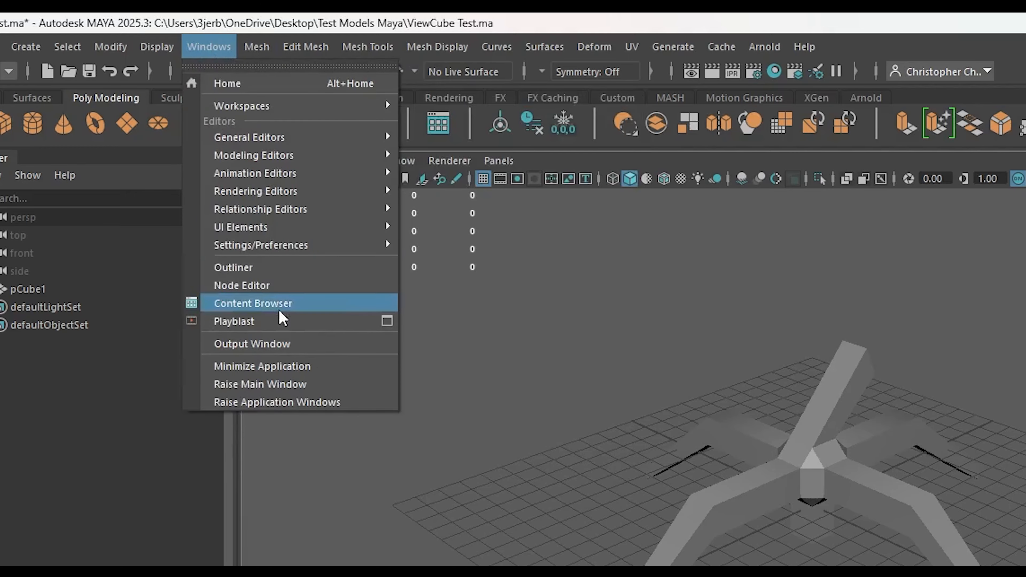
mouse_move(329, 254)
click(521, 234)
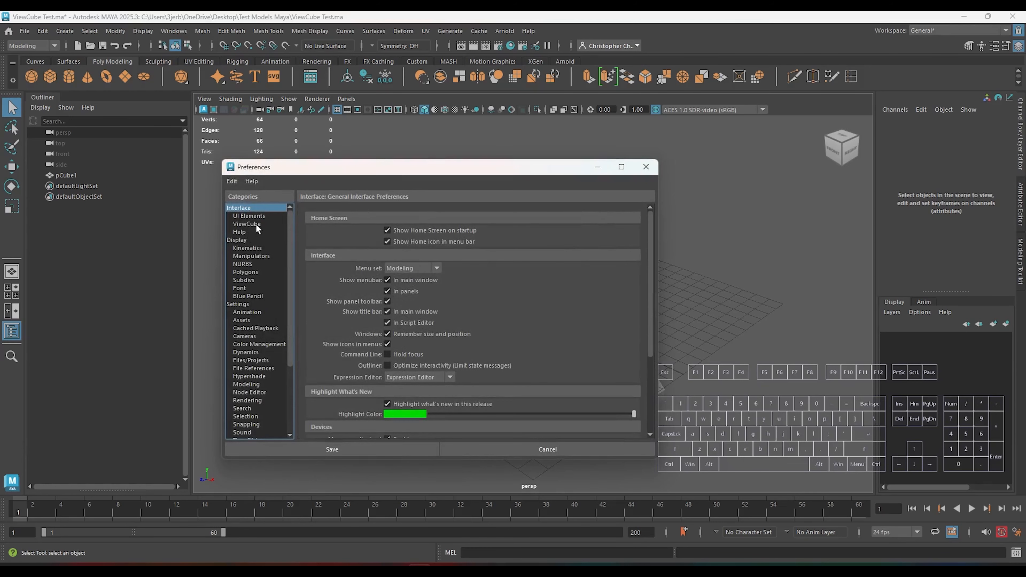
click(247, 224)
drag(419, 164, 451, 144)
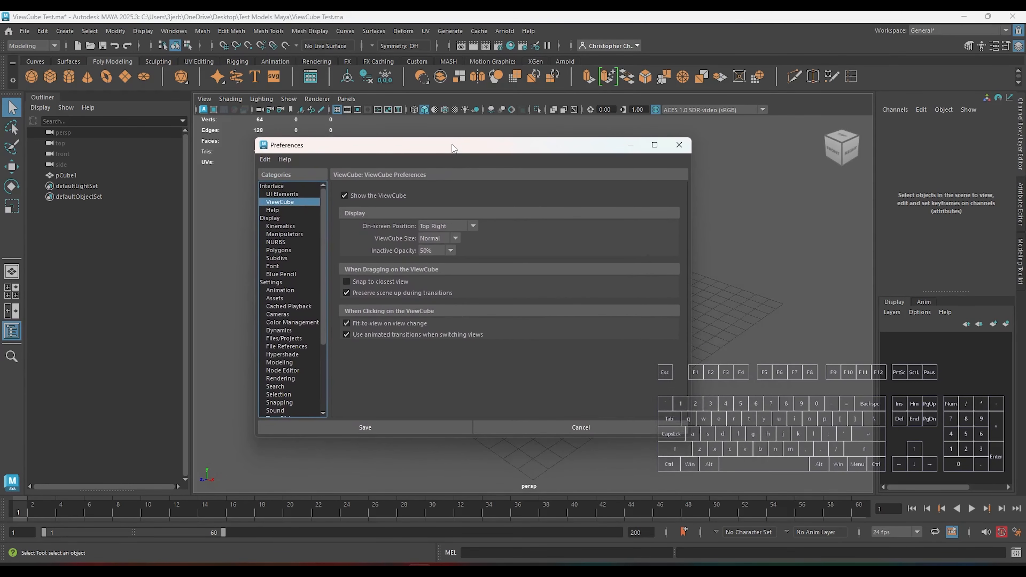
click(359, 195)
click(344, 195)
drag(504, 142, 527, 154)
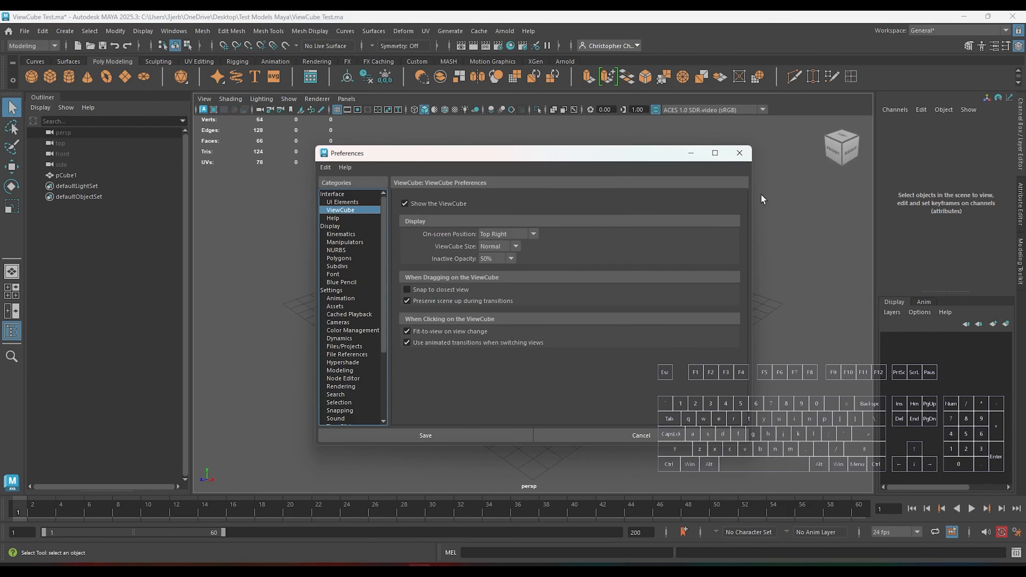
- Set the ViewCube's on-screen position to Bottom Left, its size to Large and its inactive opacity to 25%, and save the preferences
click(522, 236)
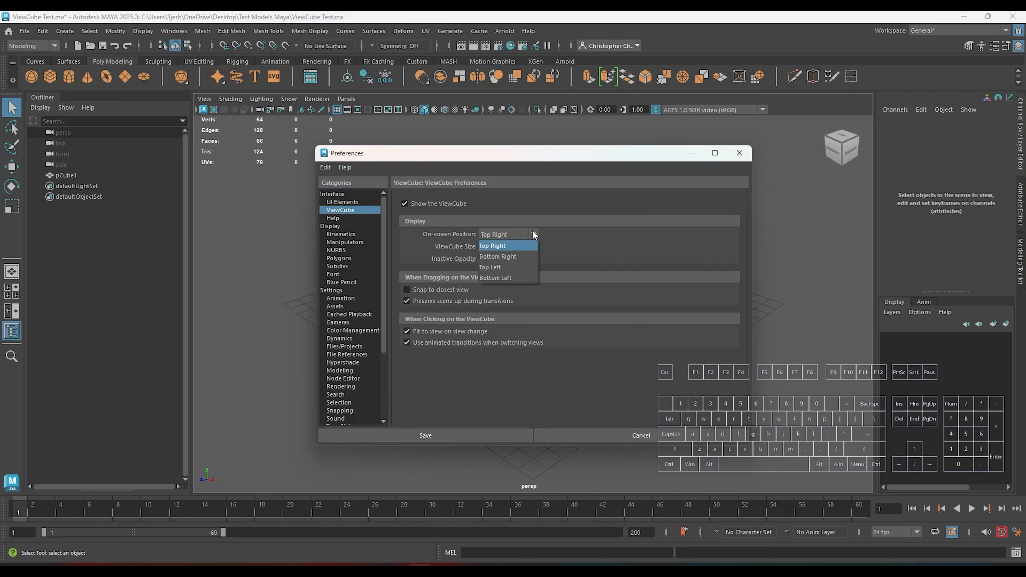
click(512, 277)
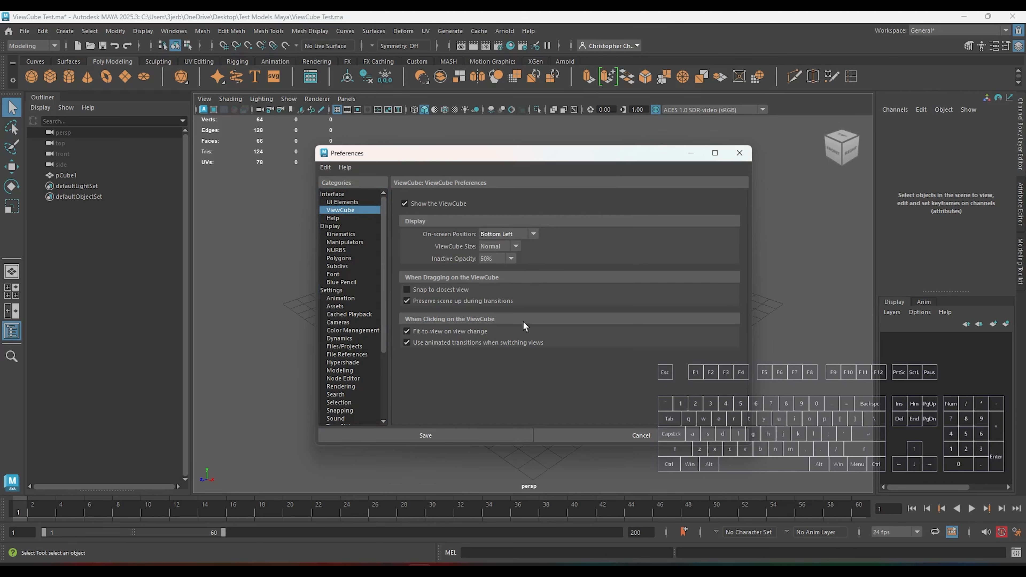
click(516, 247)
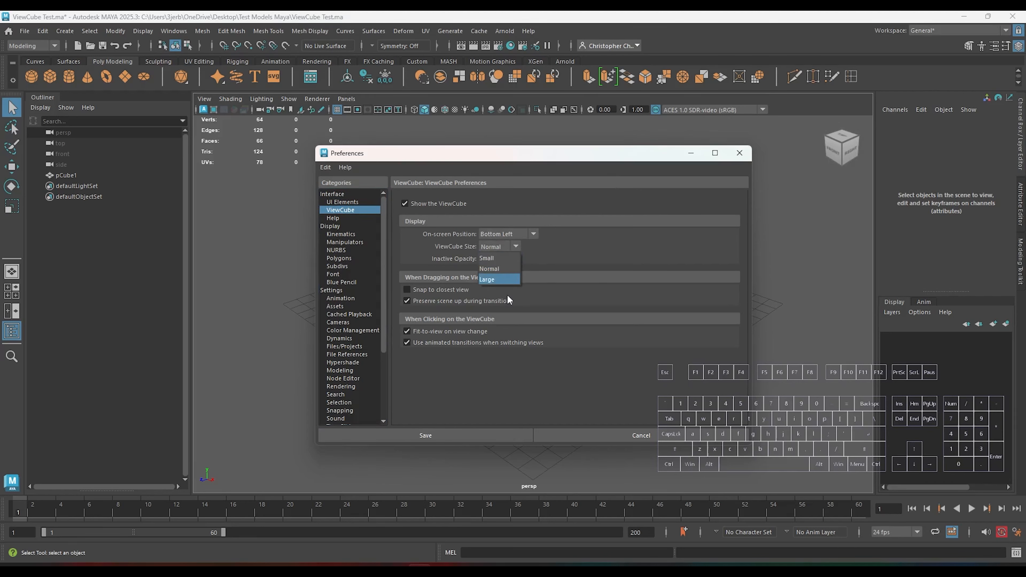
click(505, 280)
click(506, 258)
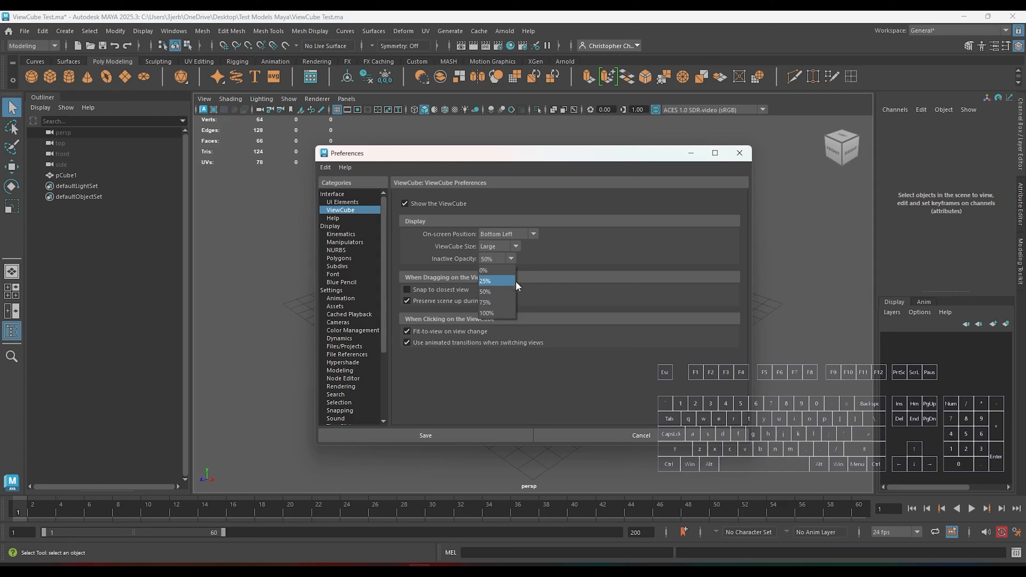
click(500, 284)
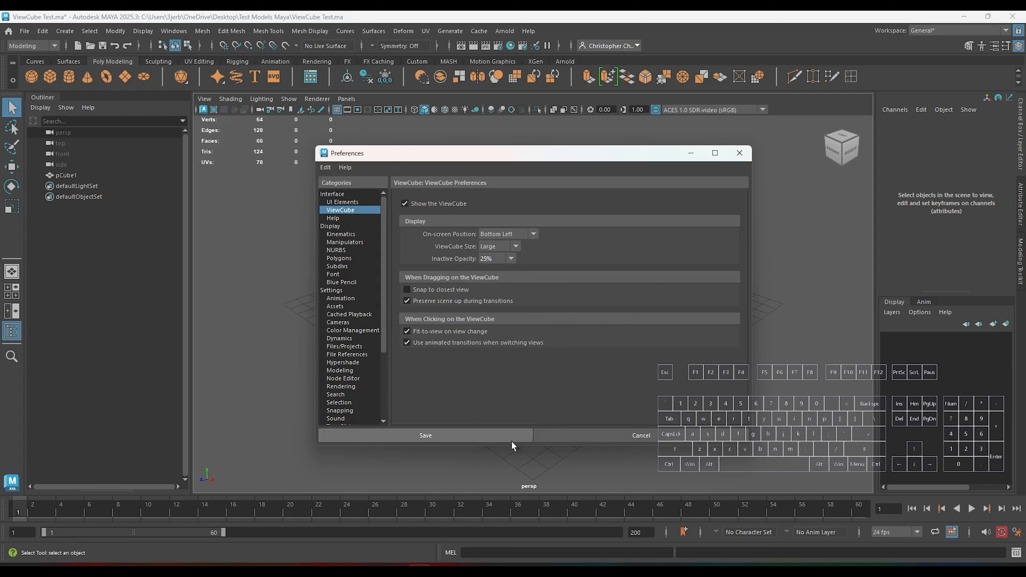
click(498, 432)
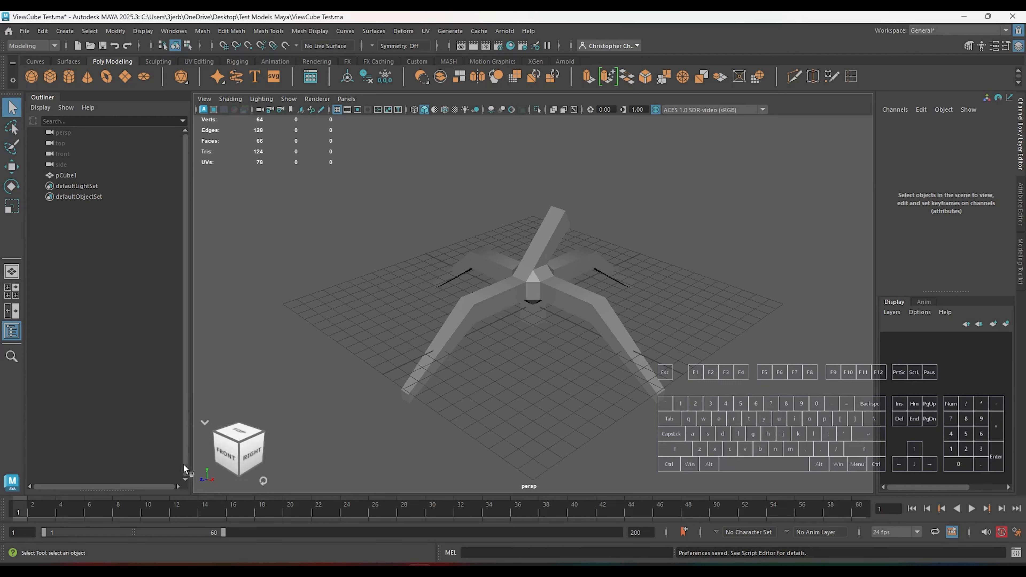
- Reopen the ViewCube preferences, set the on-screen position to Bottom Right and save
click(189, 32)
mouse_move(242, 149)
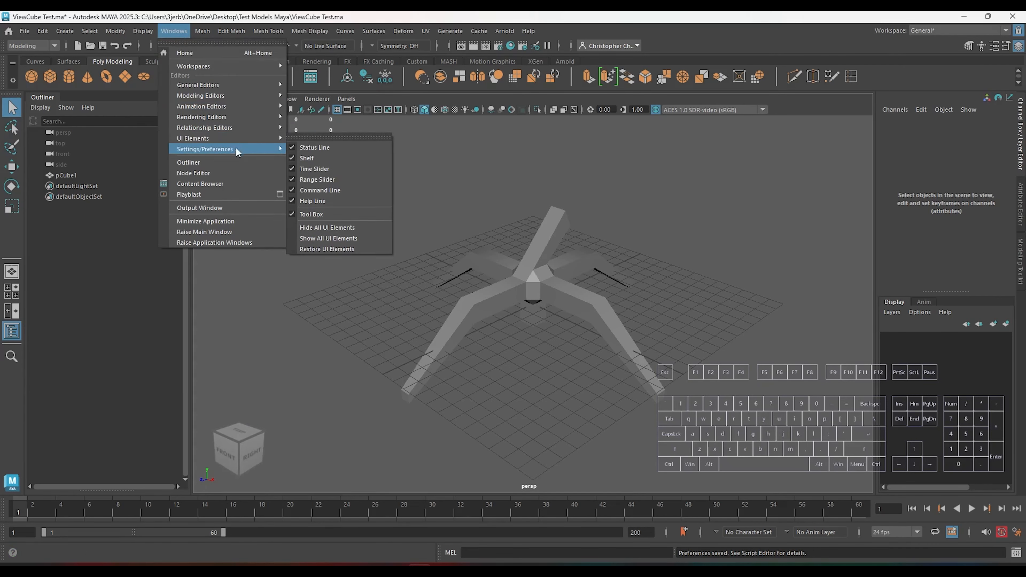
click(315, 149)
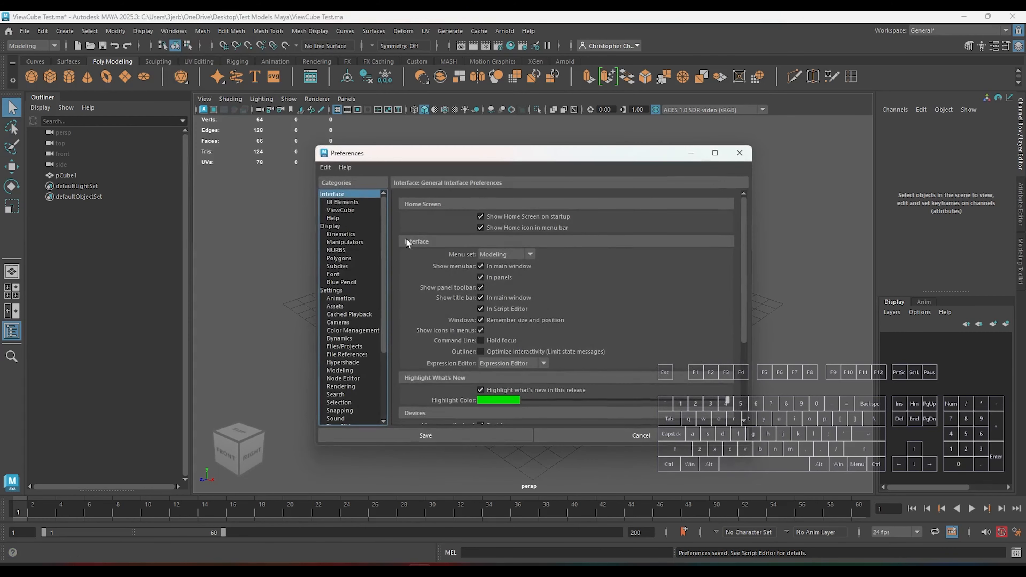
click(351, 209)
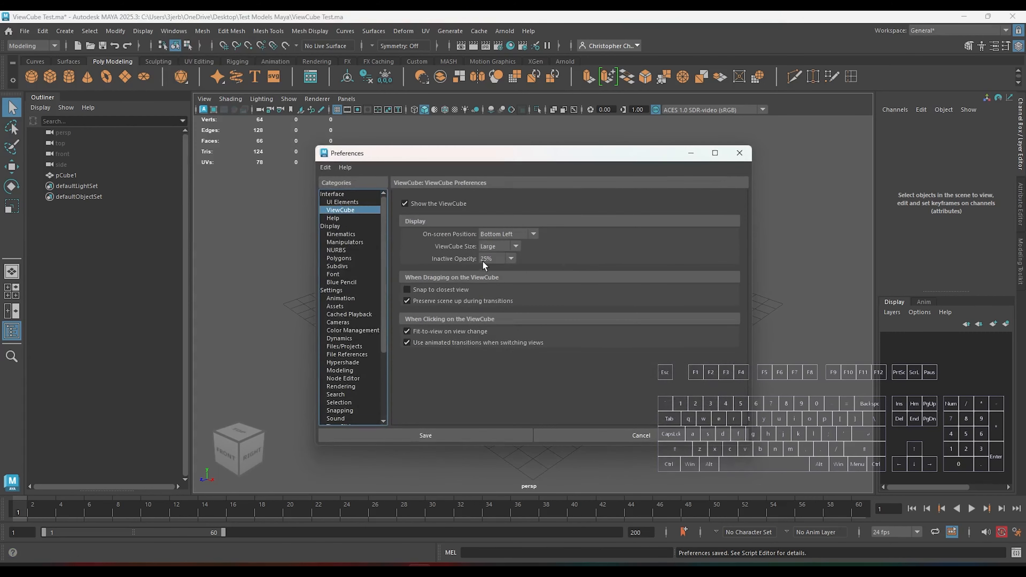
click(522, 235)
click(503, 263)
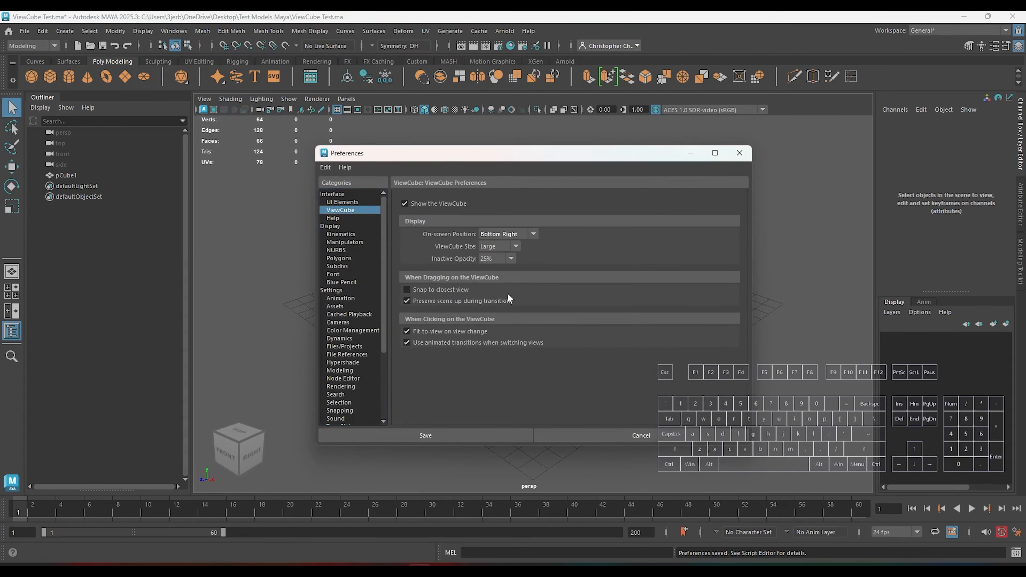
click(469, 431)
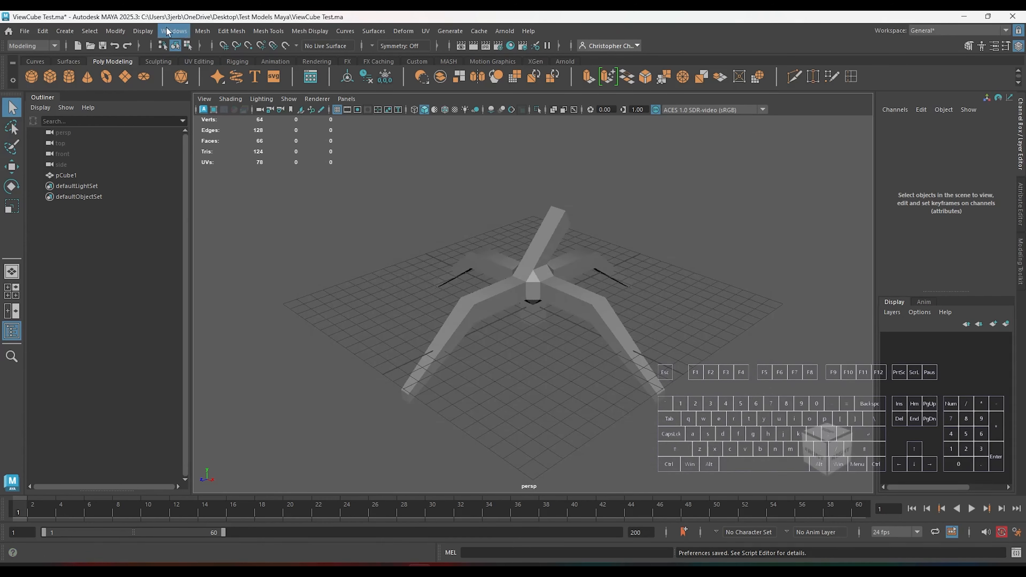
- In the ViewCube preferences, set the position to Top Right, the size to Normal and the inactive opacity to 50%, and save
click(151, 31)
mouse_move(228, 161)
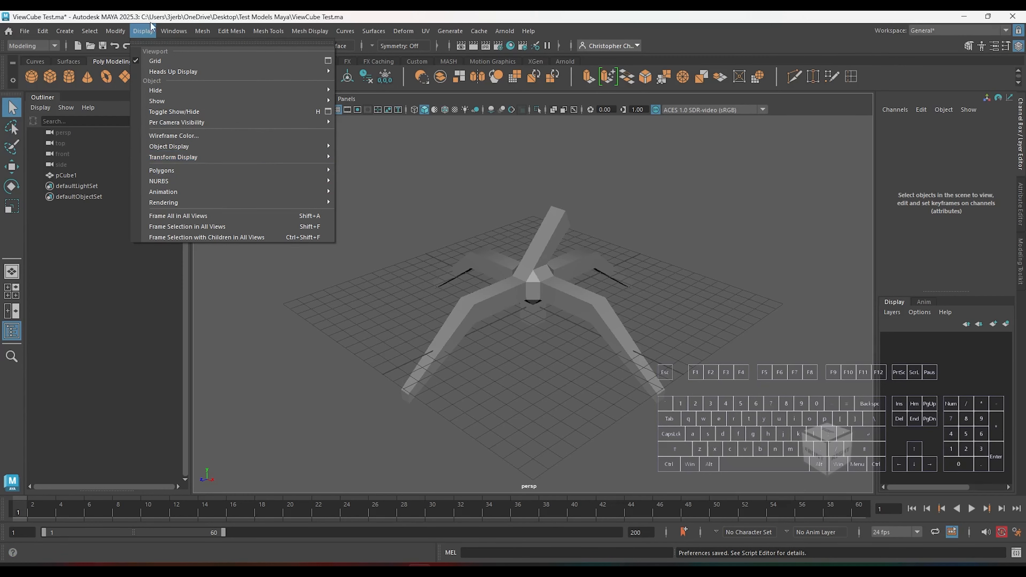
mouse_move(173, 31)
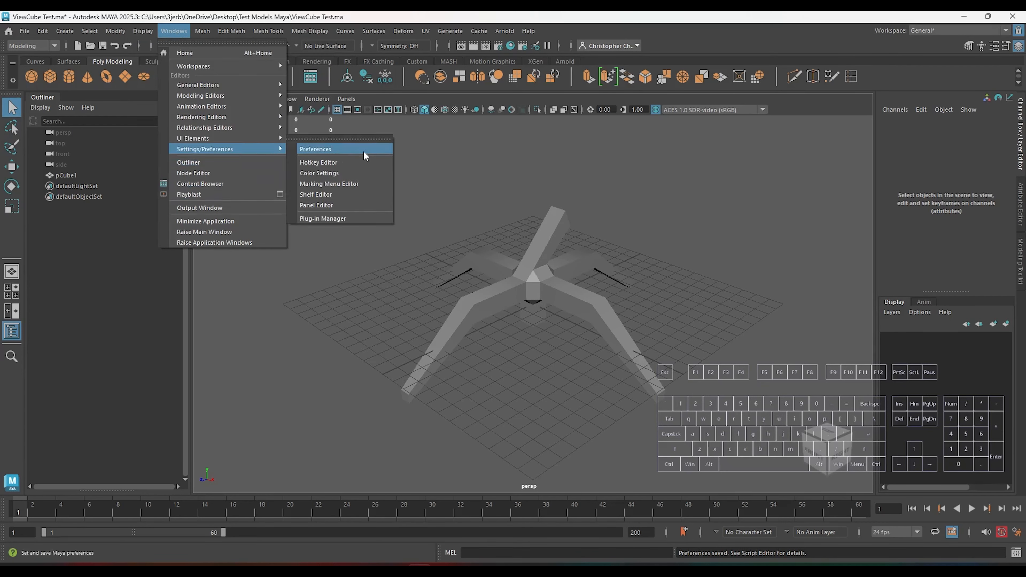
click(363, 151)
click(357, 210)
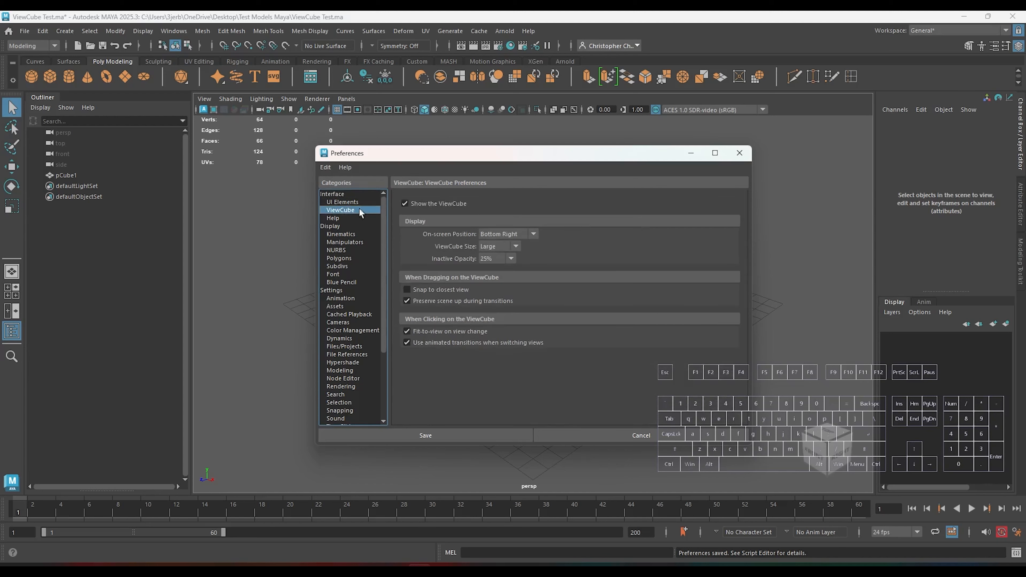
click(518, 237)
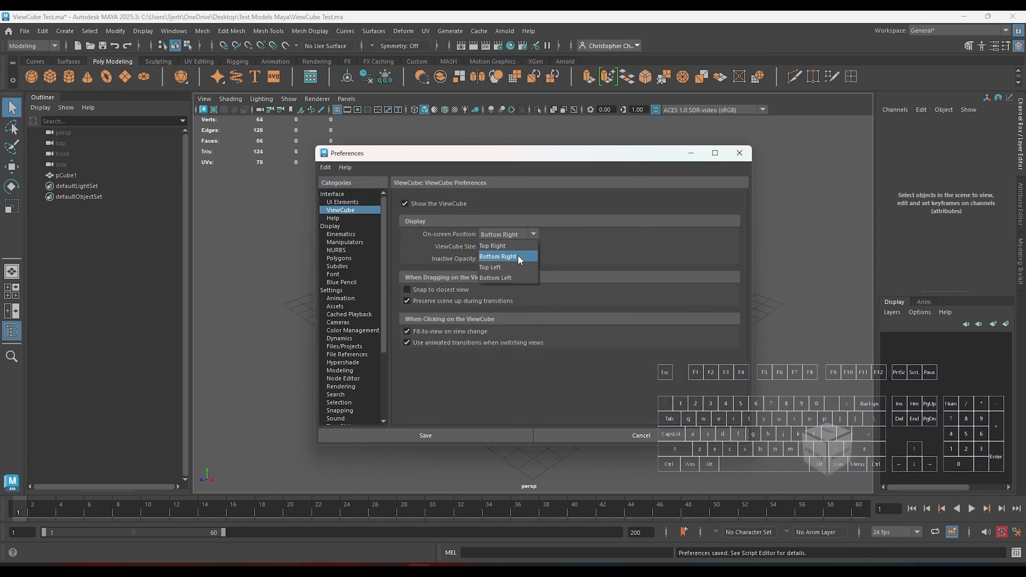
click(518, 256)
click(519, 238)
click(520, 247)
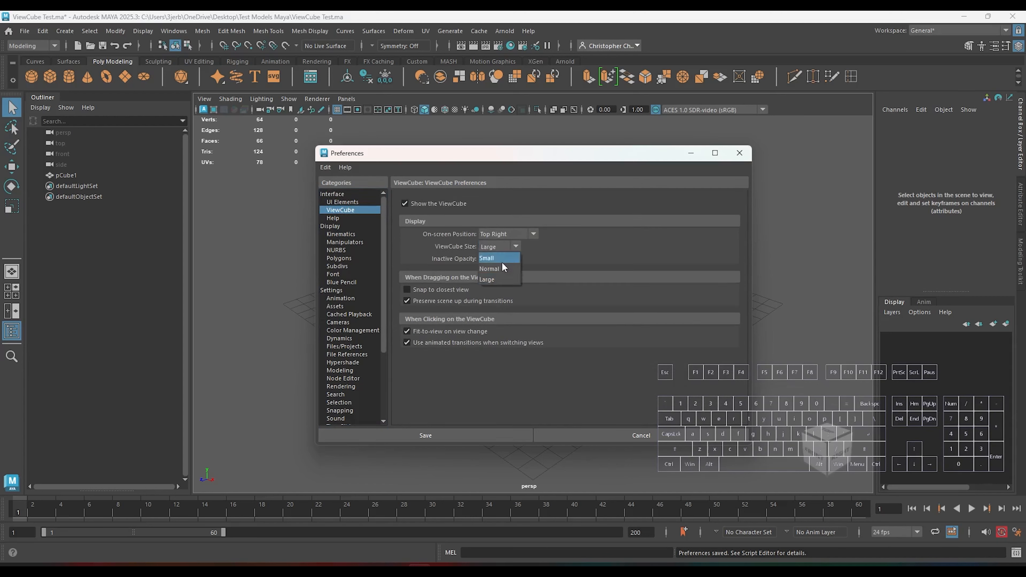
click(505, 257)
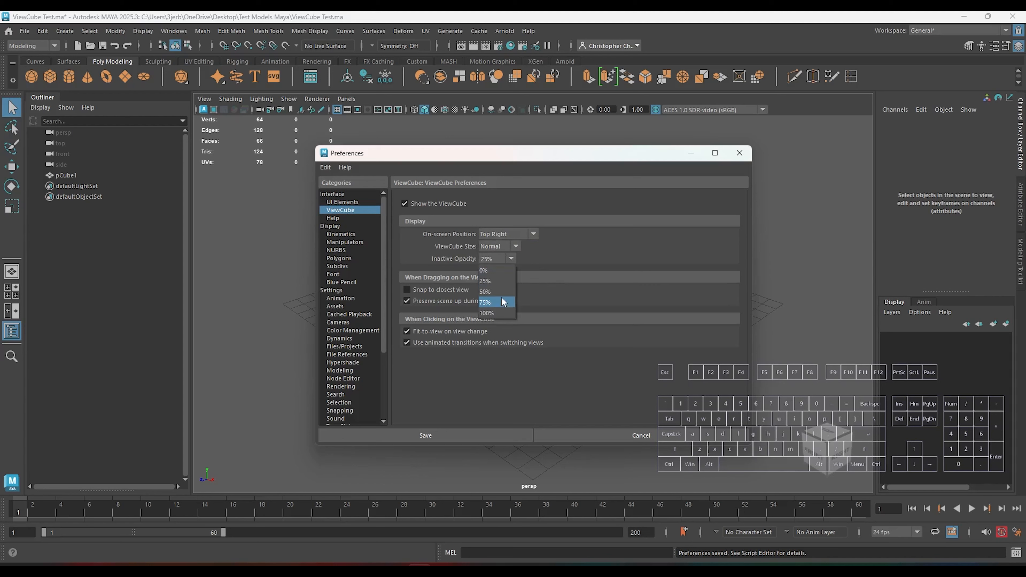
click(503, 290)
click(444, 436)
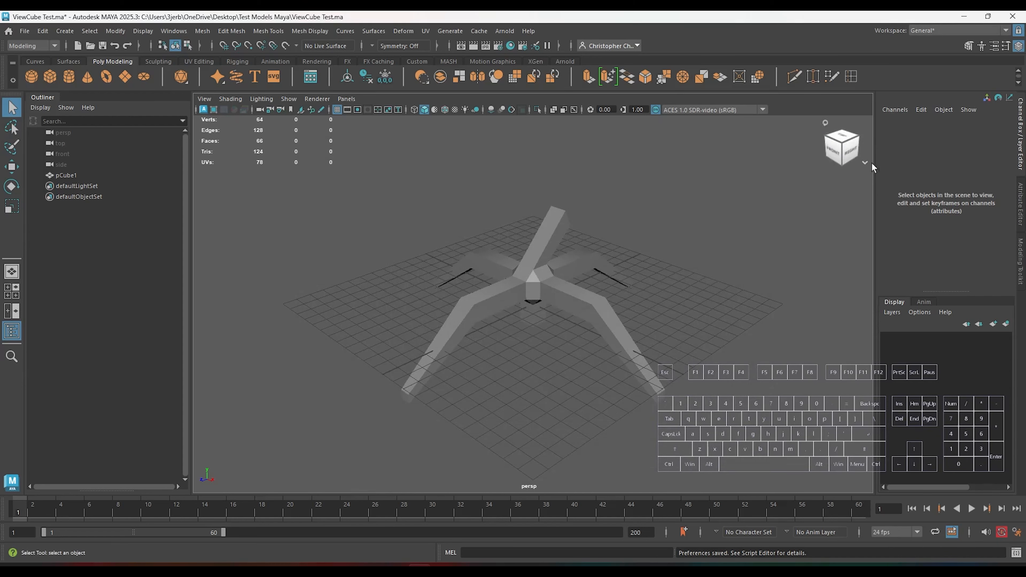
- Create a new perspective camera and show its view in the viewport
mouse_move(867, 142)
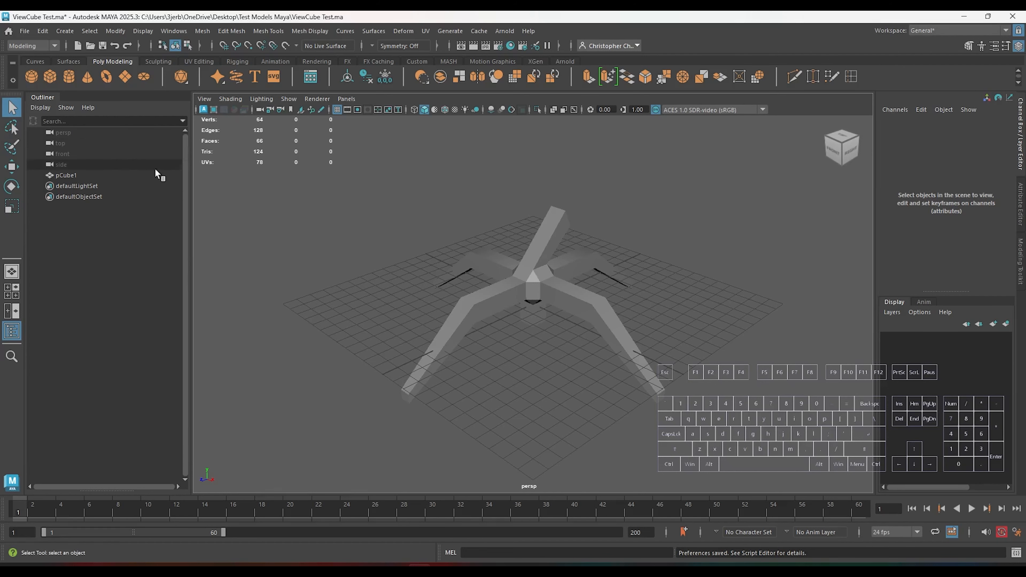
click(163, 130)
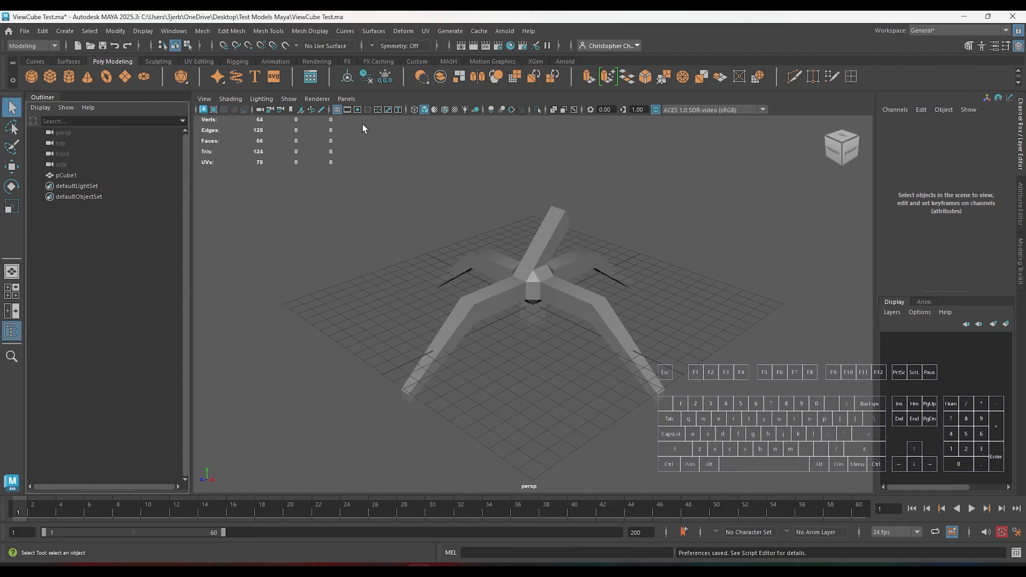
click(345, 99)
mouse_move(412, 110)
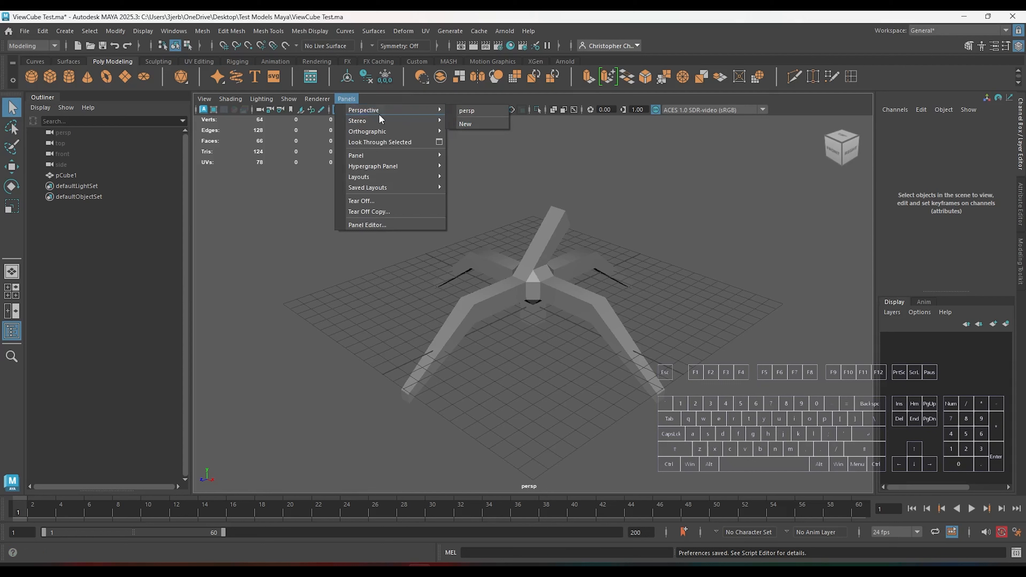
click(478, 126)
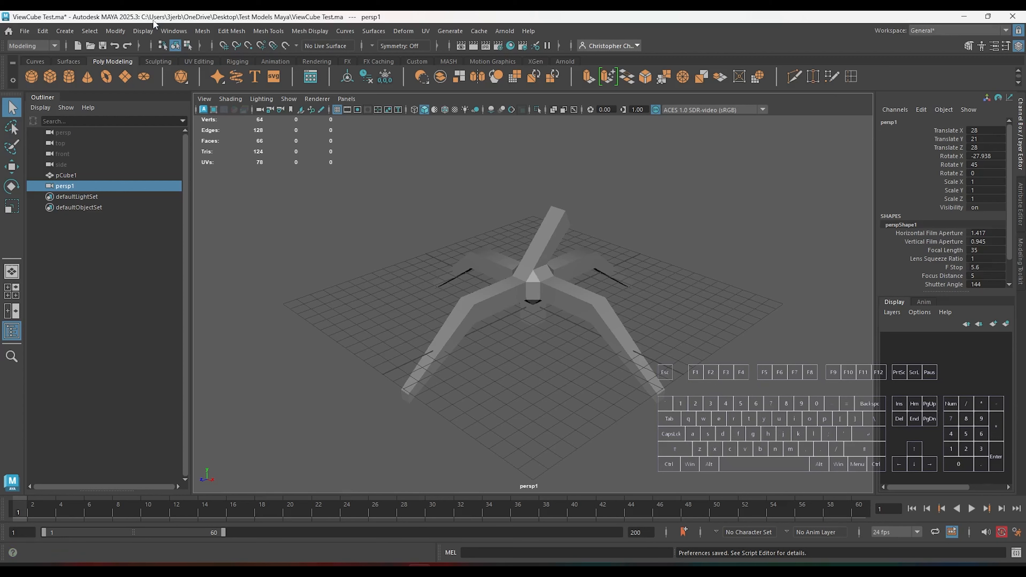
- Try to restore the missing ViewCube by switching its heads-up display off and on again
click(143, 31)
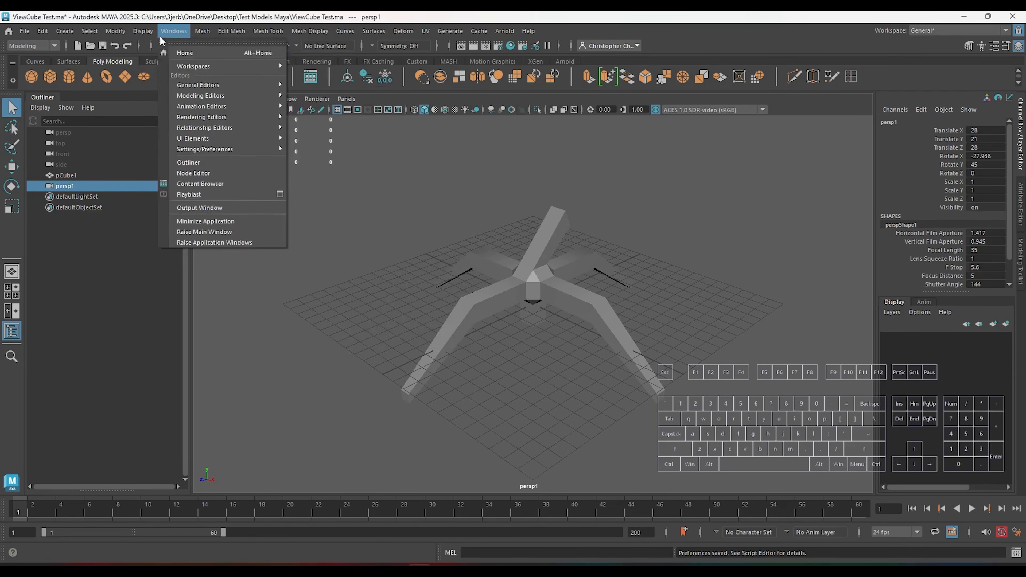
mouse_move(185, 72)
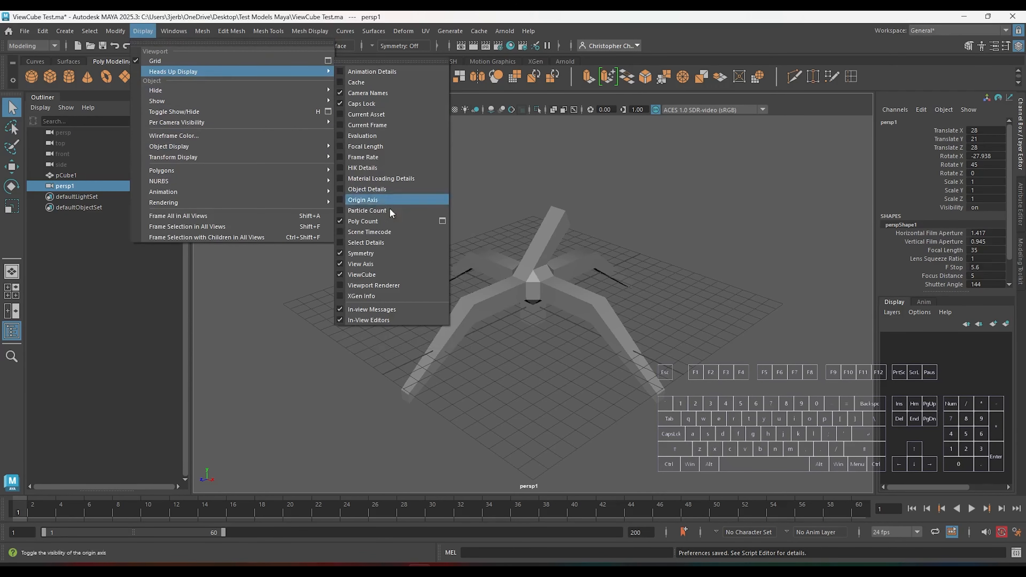
click(345, 275)
click(143, 31)
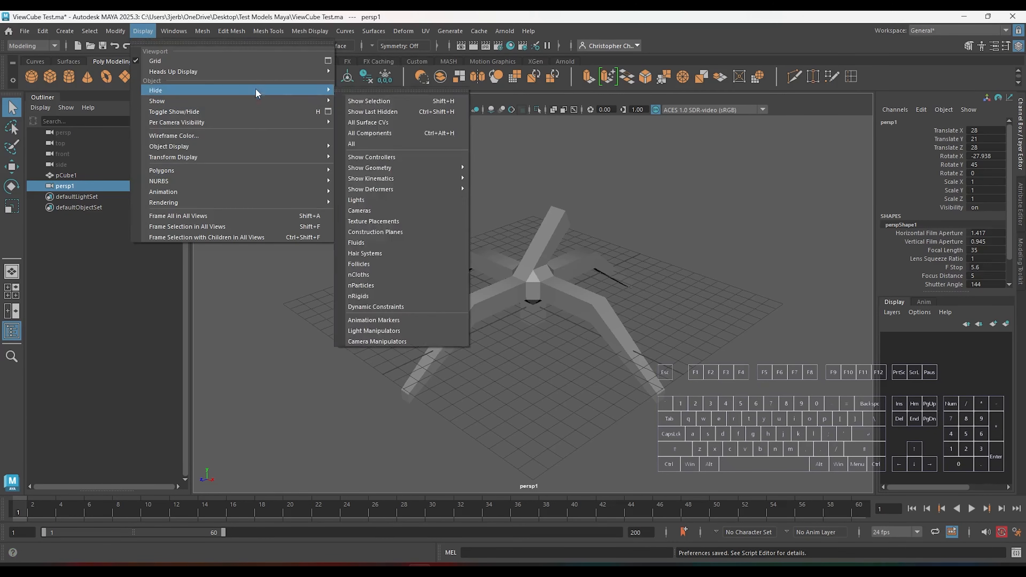
mouse_move(186, 72)
click(378, 276)
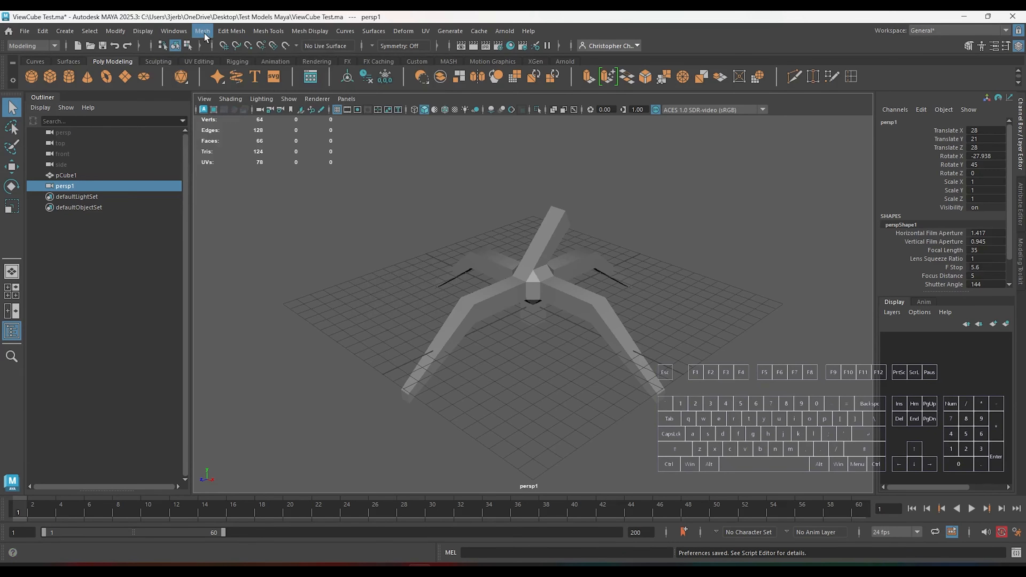
- Check the Show the ViewCube option in the ViewCube preferences and close them without saving
click(174, 30)
mouse_move(205, 149)
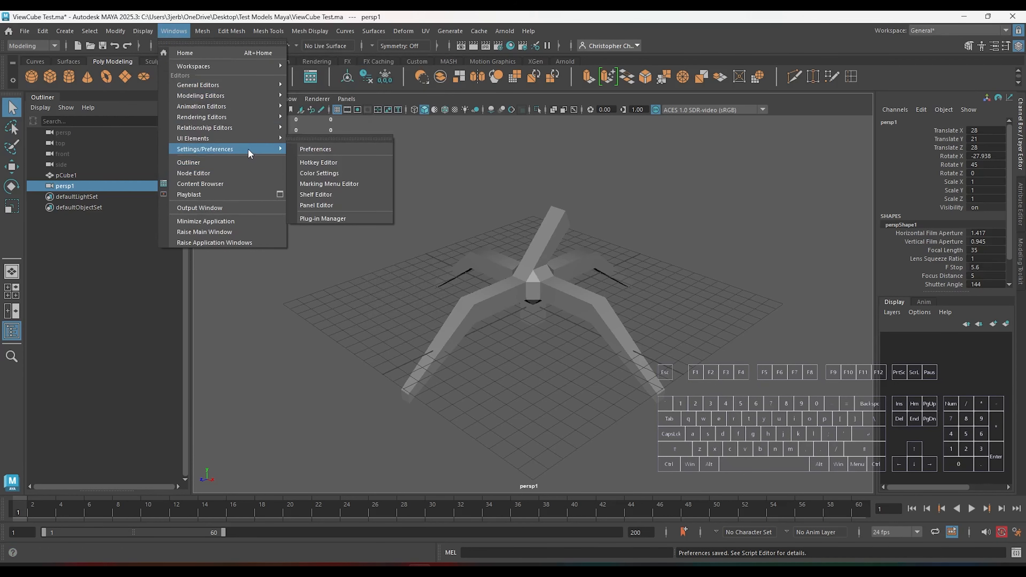
click(328, 150)
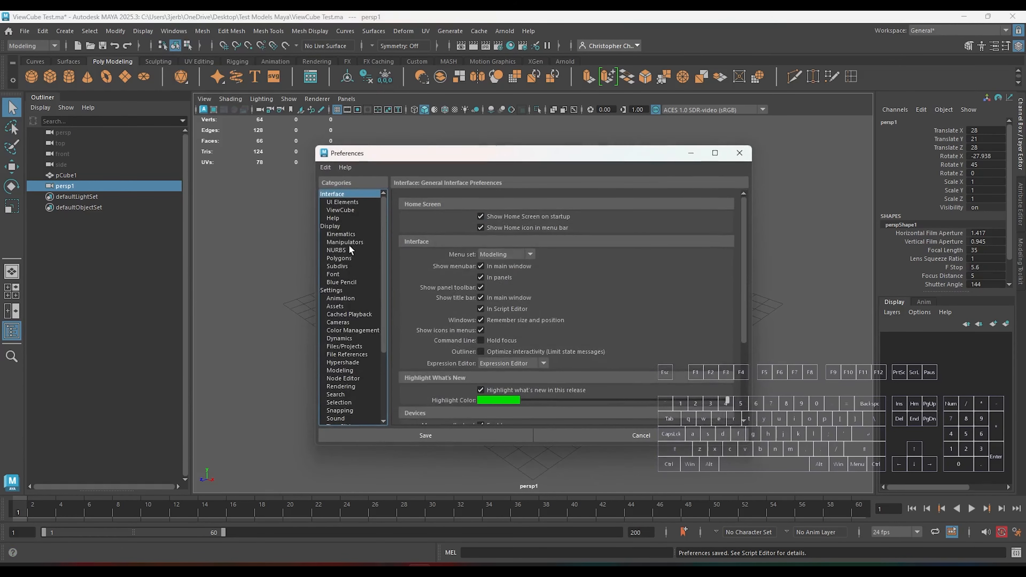
click(343, 210)
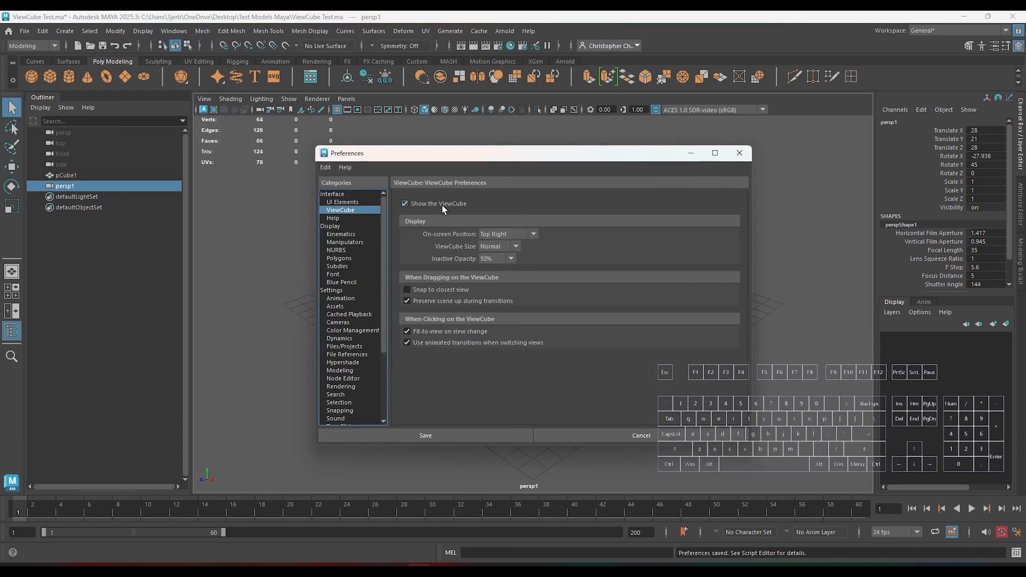
click(442, 203)
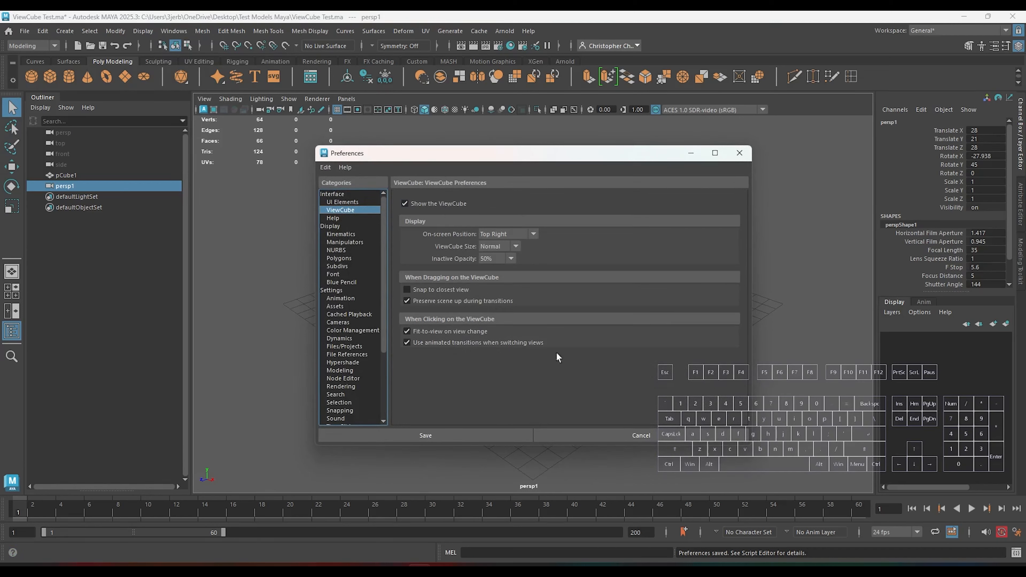
click(604, 432)
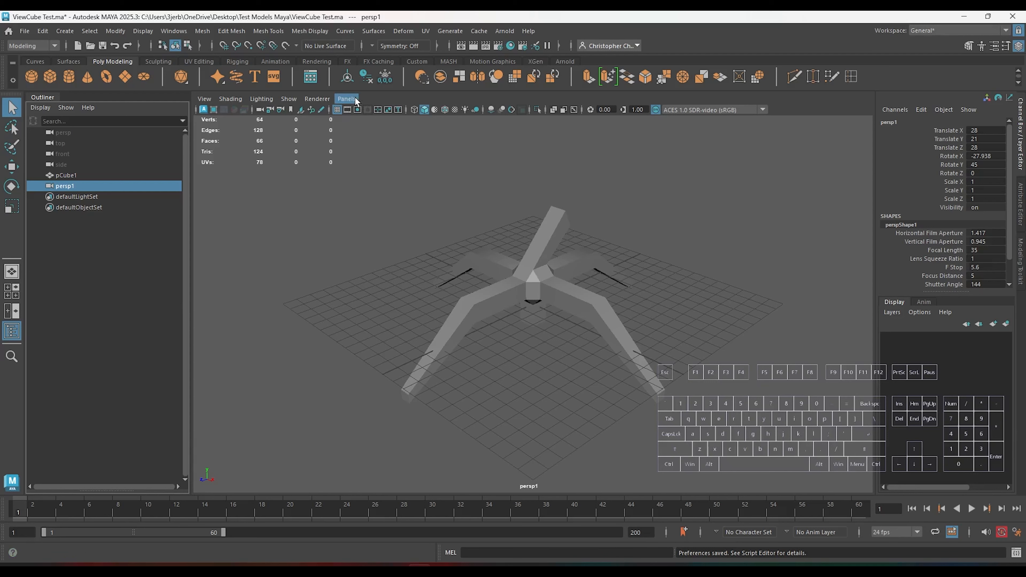
- Switch the viewport from the new perspective camera back to the default persp camera
click(347, 99)
mouse_move(408, 110)
click(467, 110)
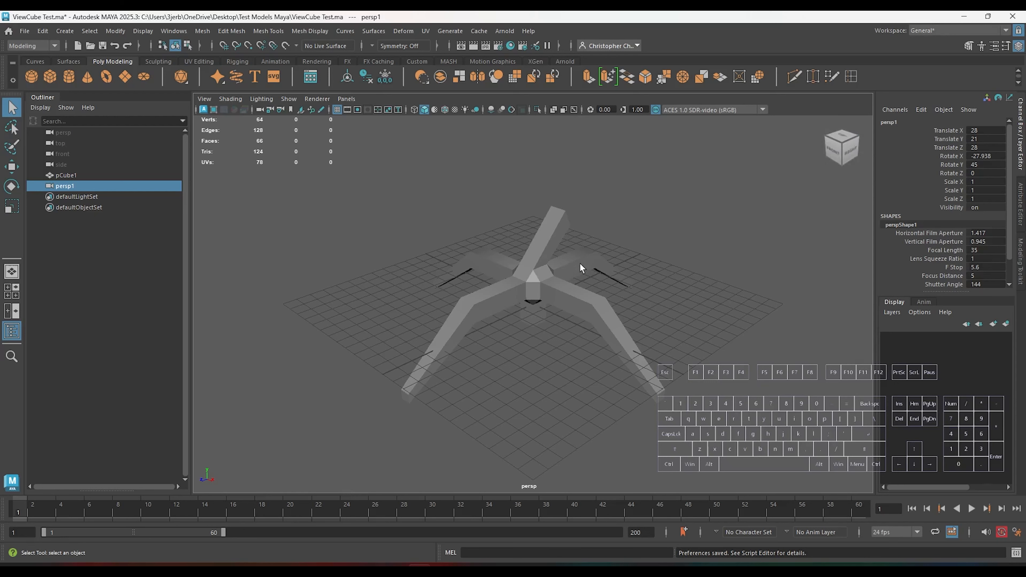
- Examine the default persp, side, front and top cameras in the Outliner, and inspect the model from several angles in the persp view
click(77, 134)
click(81, 165)
click(89, 155)
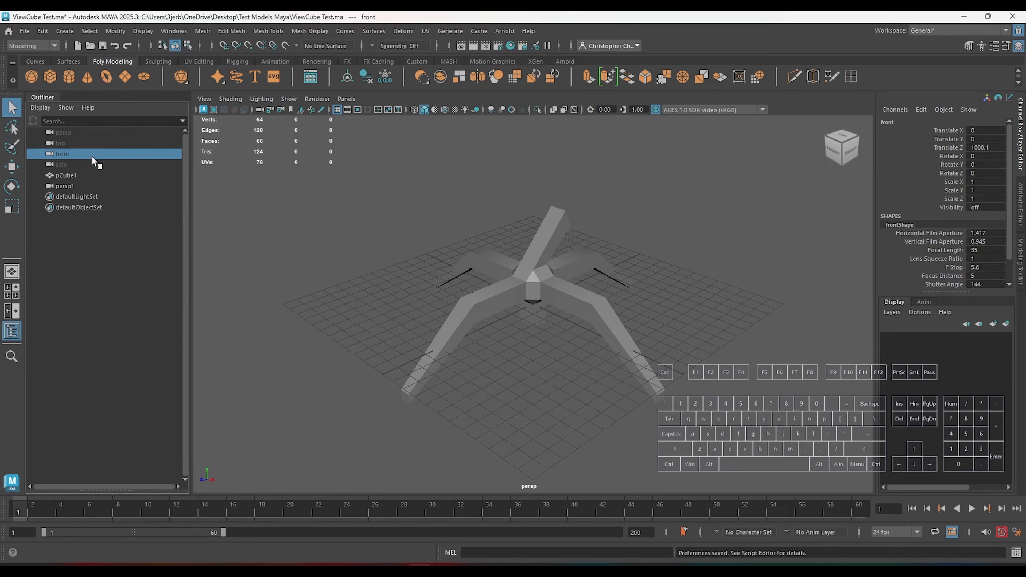
click(99, 145)
click(104, 135)
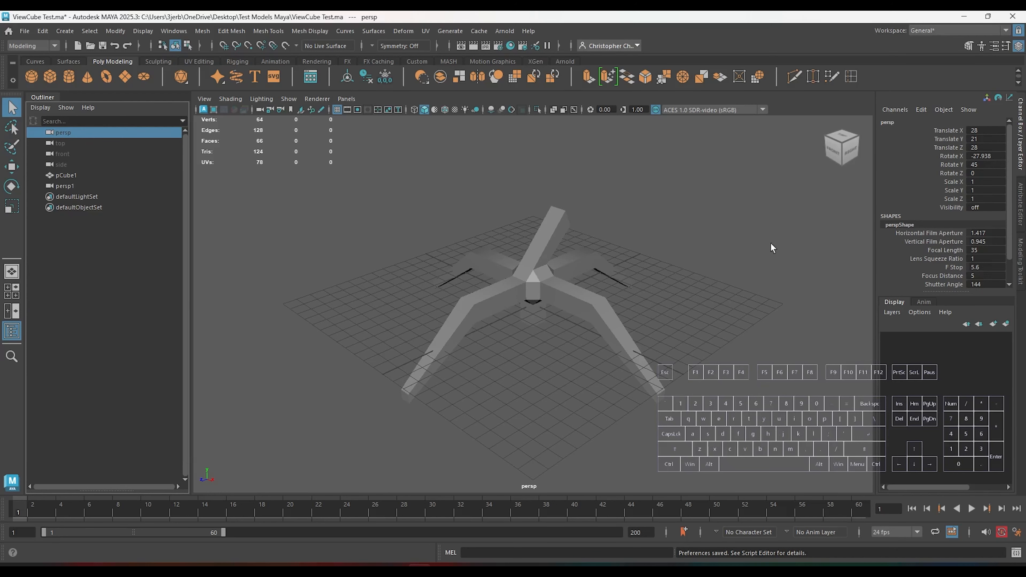
alt+drag(713, 327, 784, 228)
scroll(782, 220, down, 4)
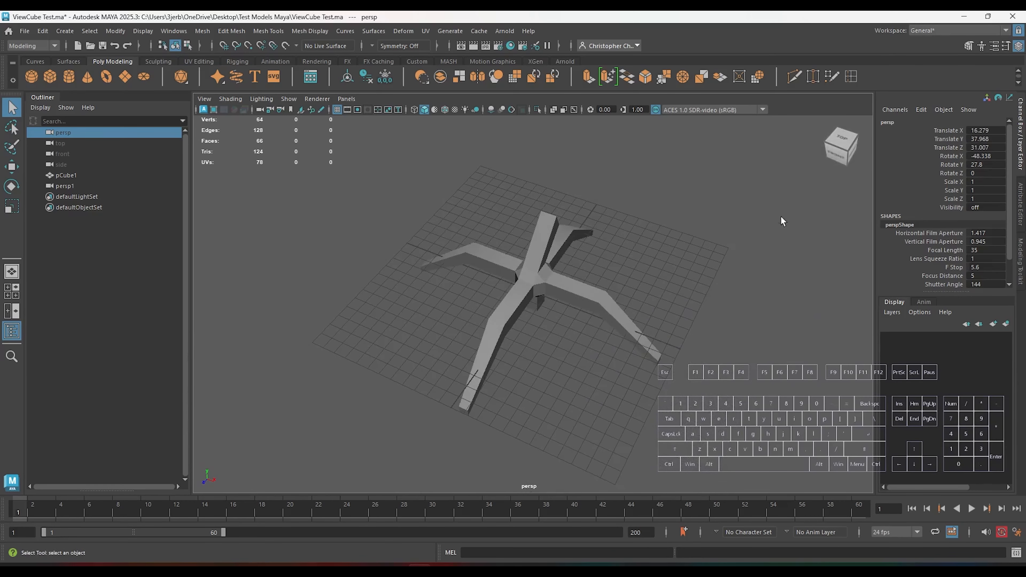
alt+drag(658, 317, 638, 299)
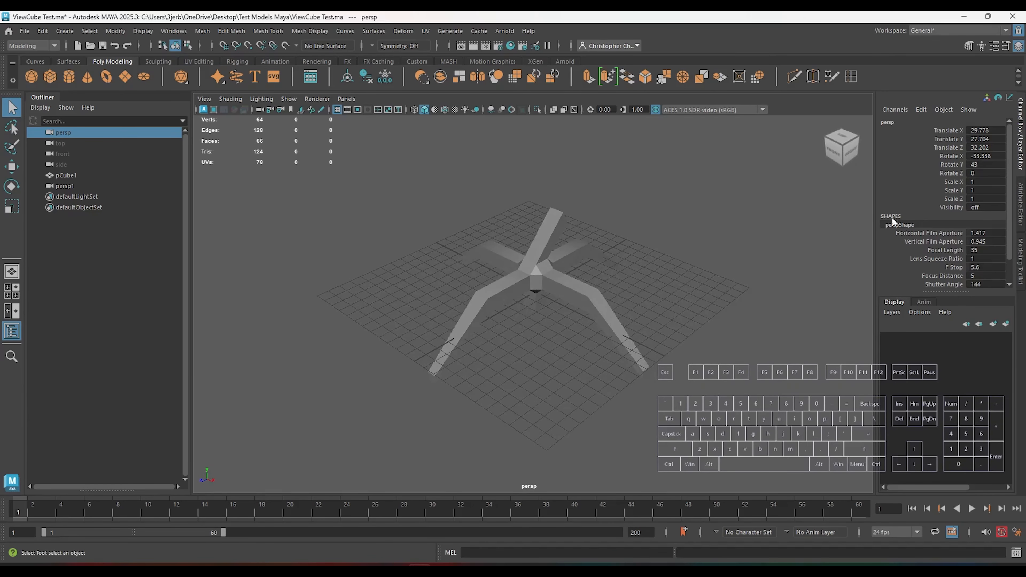